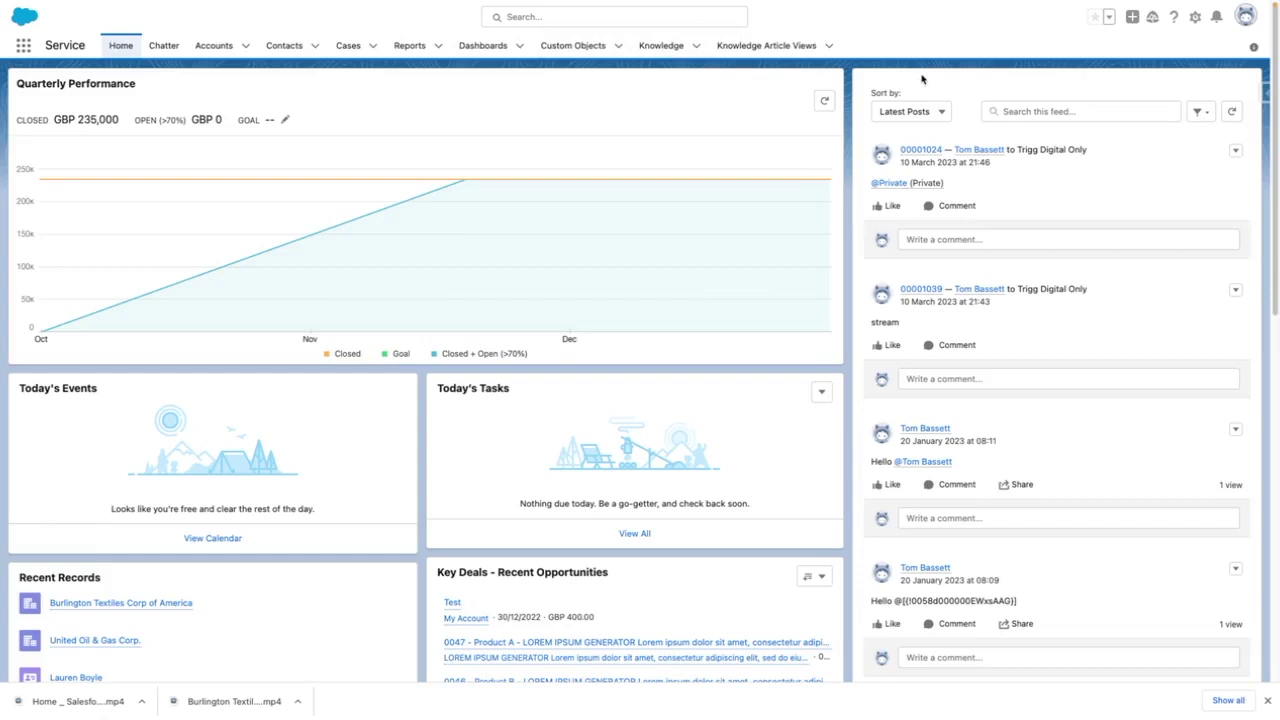
# - Go to Setup and open the Flows page by searching Quick Find for 'flows'
pyautogui.click(1195, 17)
pyautogui.click(1142, 55)
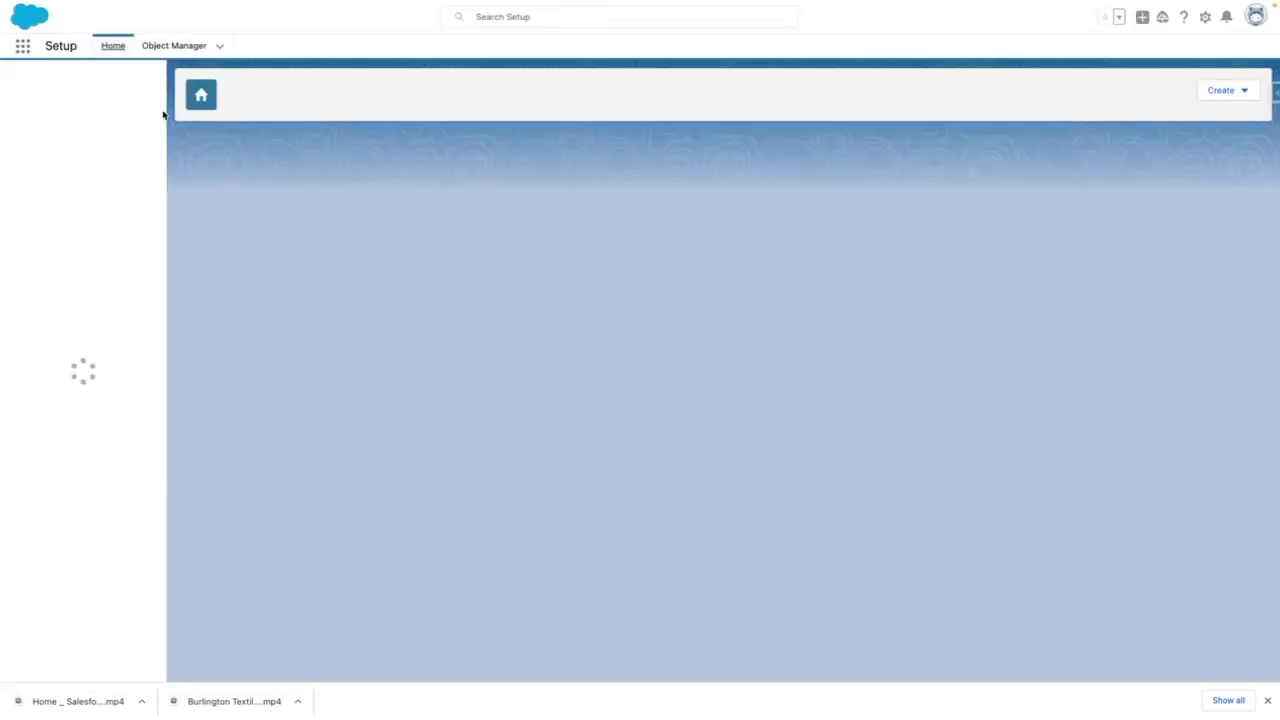
pyautogui.click(62, 83)
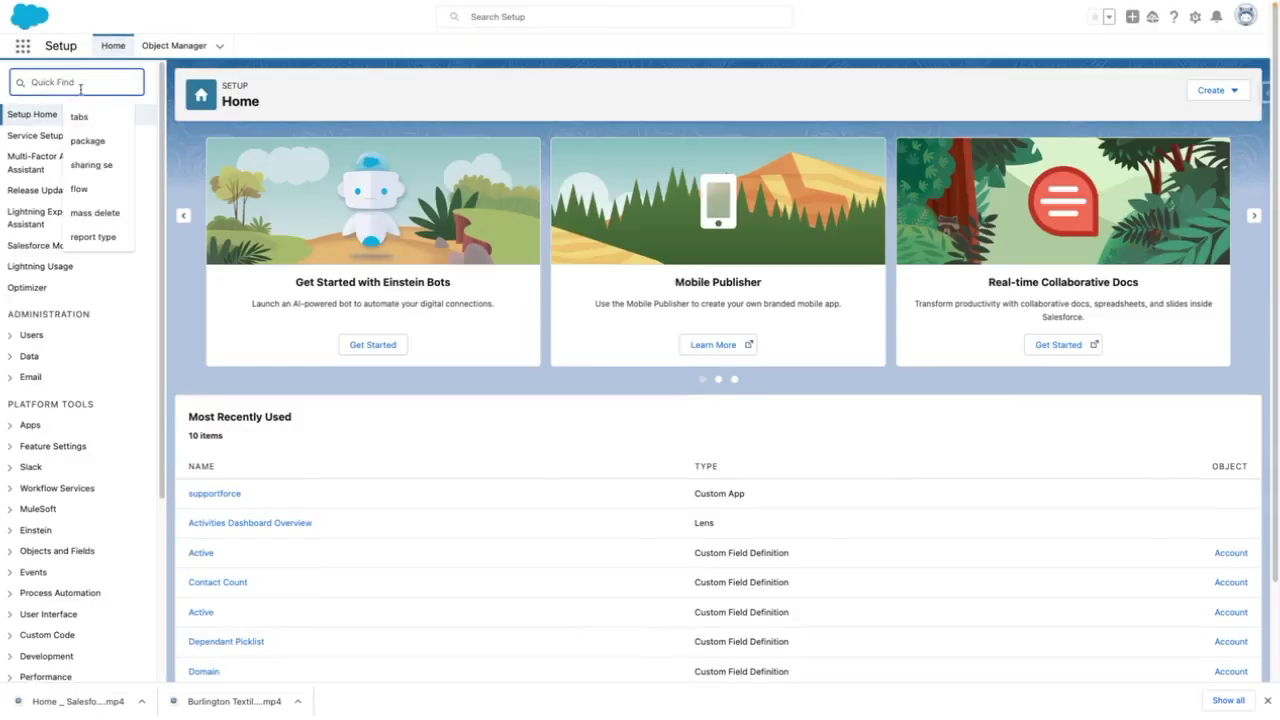
pyautogui.write('flows')
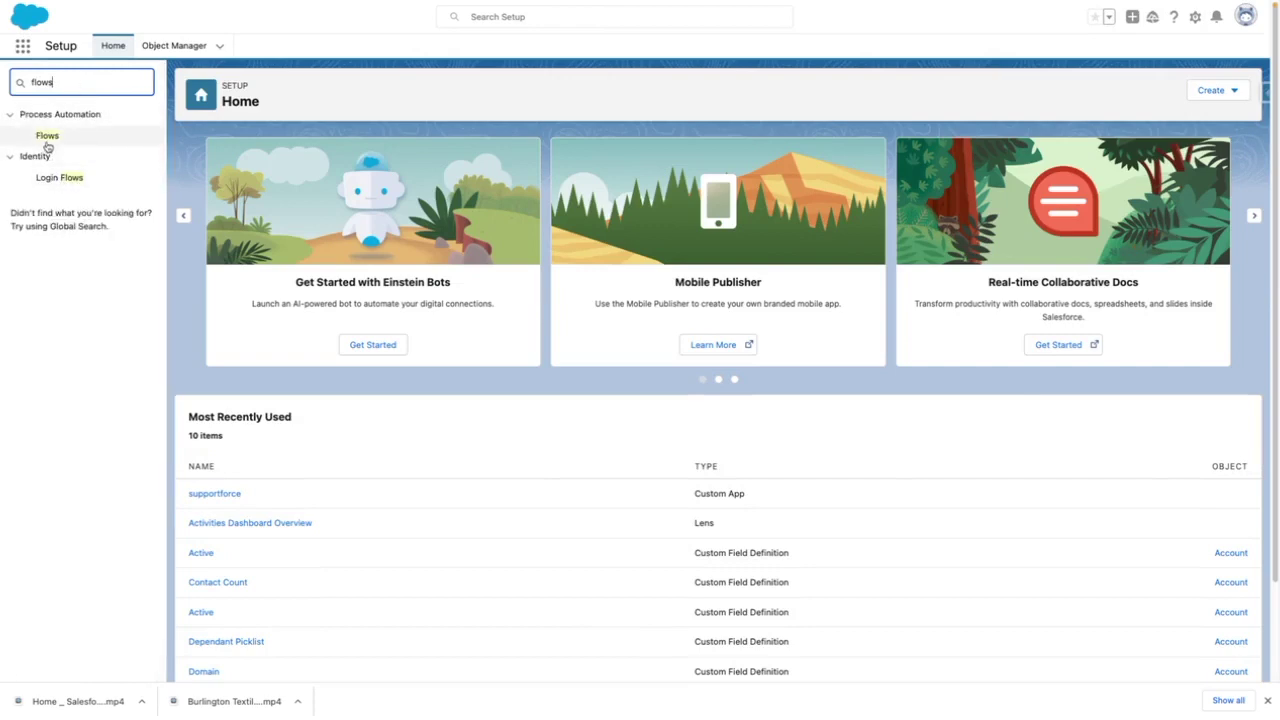
pyautogui.click(46, 138)
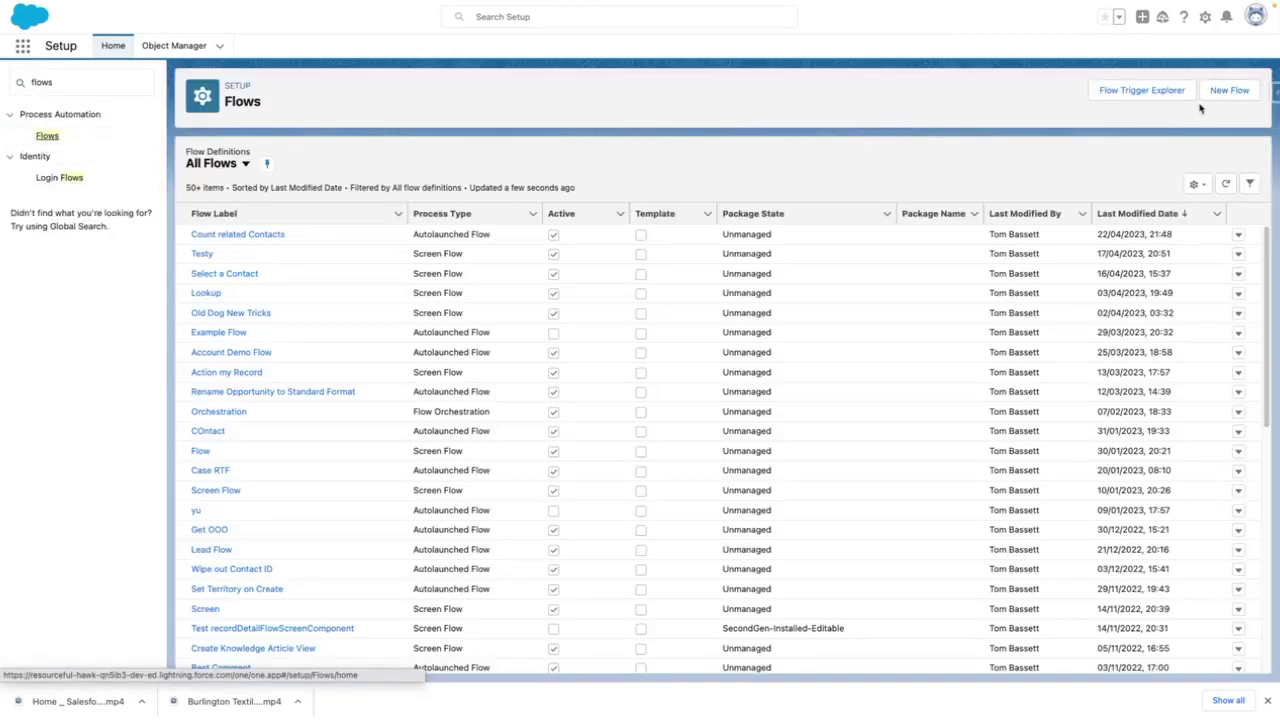
# - Create a new Schedule-Triggered Flow
pyautogui.click(1220, 91)
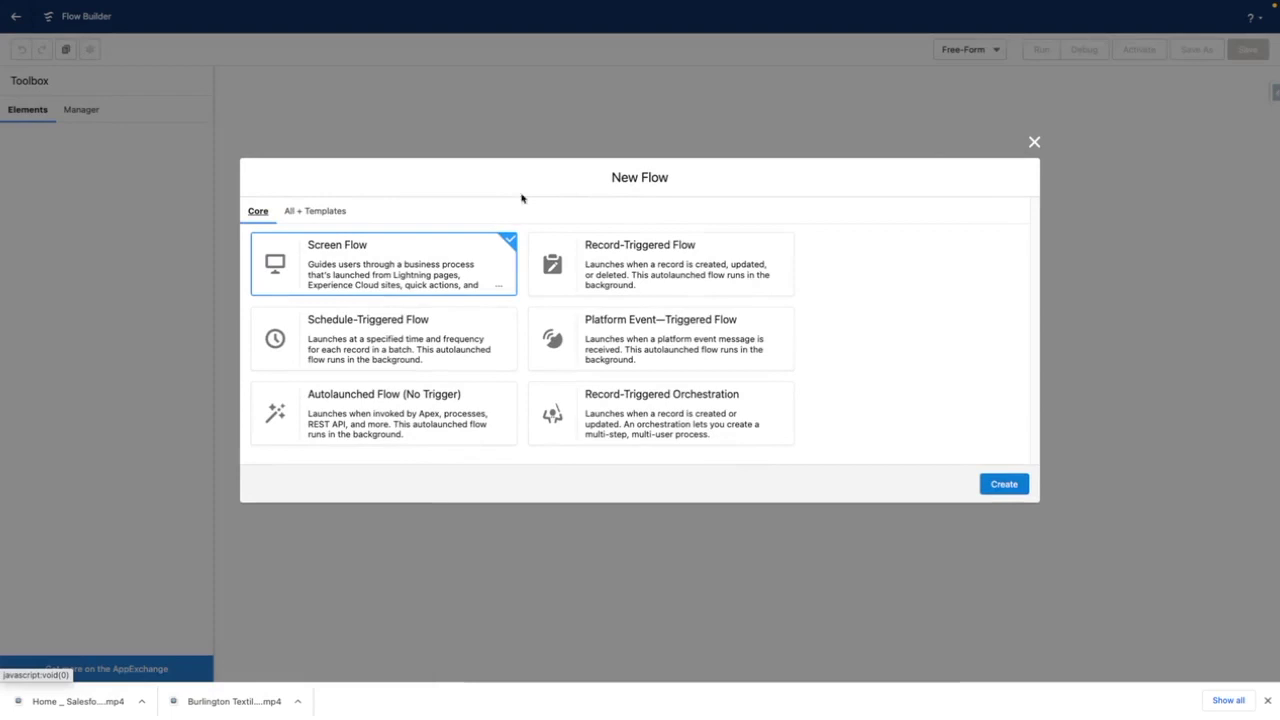
pyautogui.click(390, 344)
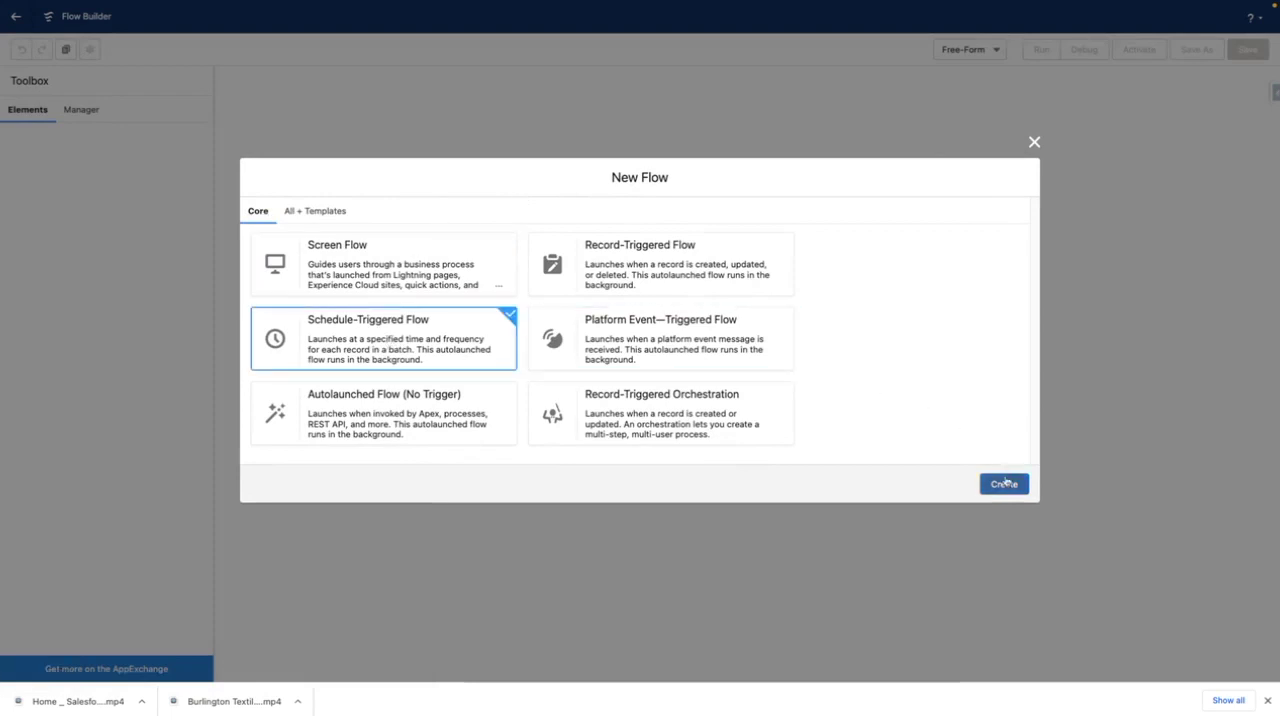
pyautogui.click(1005, 483)
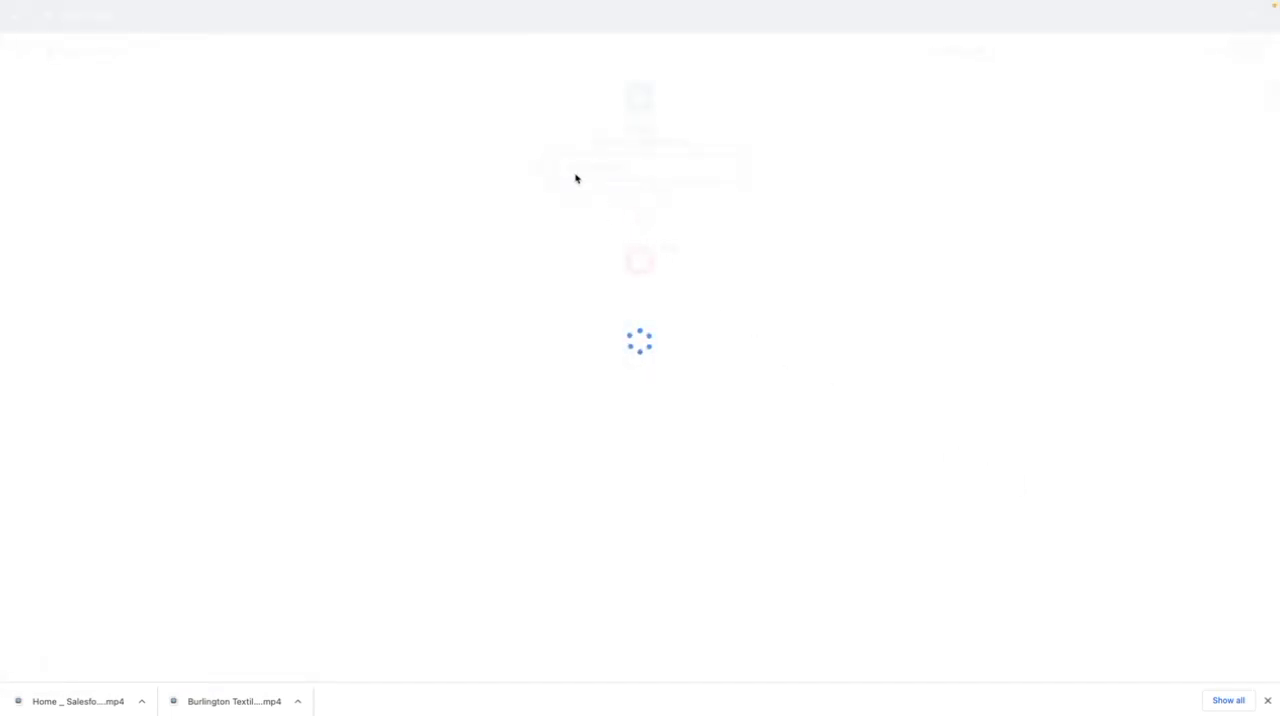
# - Set the Start schedule to begin 23 Apr 2023 at 00:00 with Daily frequency
pyautogui.click(578, 170)
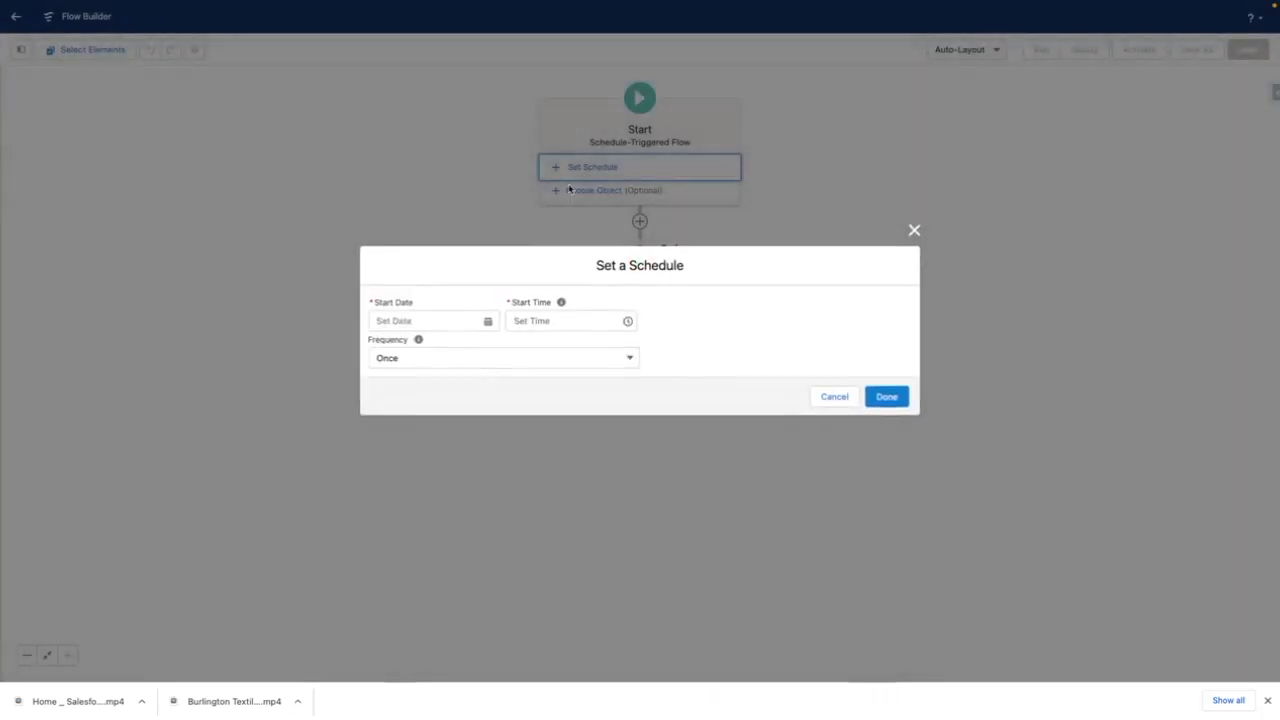
pyautogui.click(440, 320)
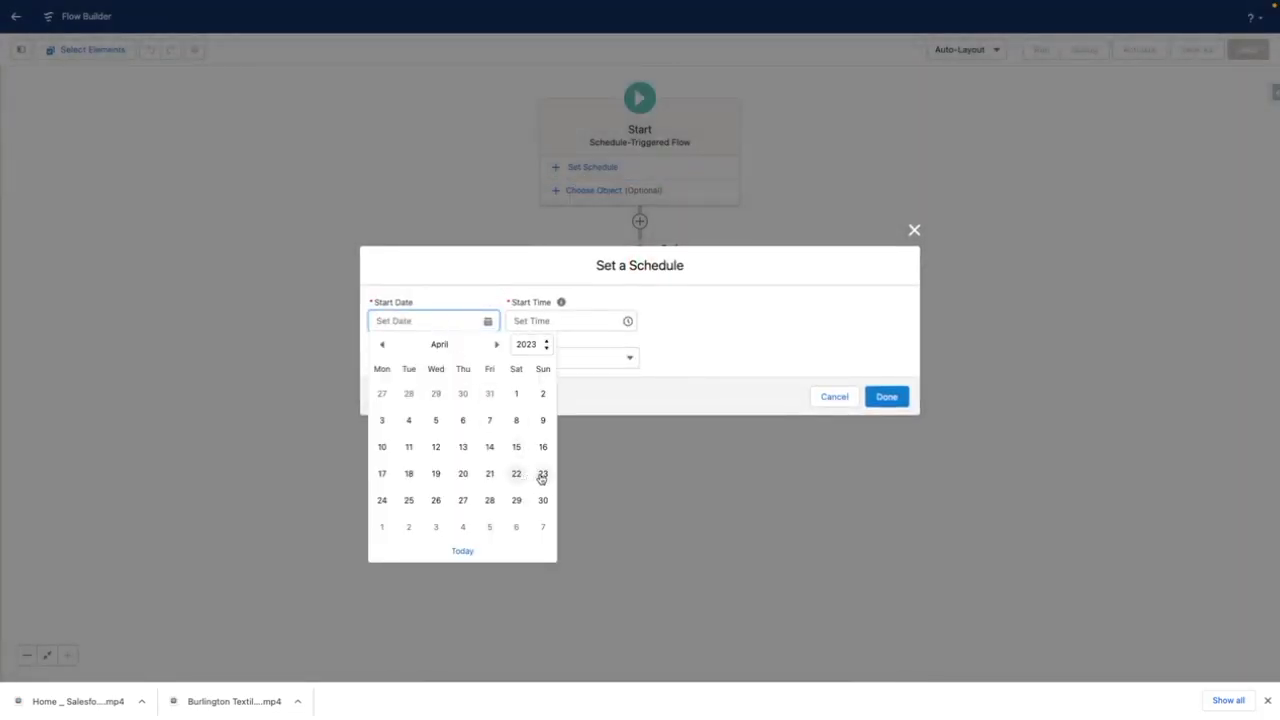
pyautogui.click(542, 474)
pyautogui.click(563, 318)
pyautogui.click(557, 347)
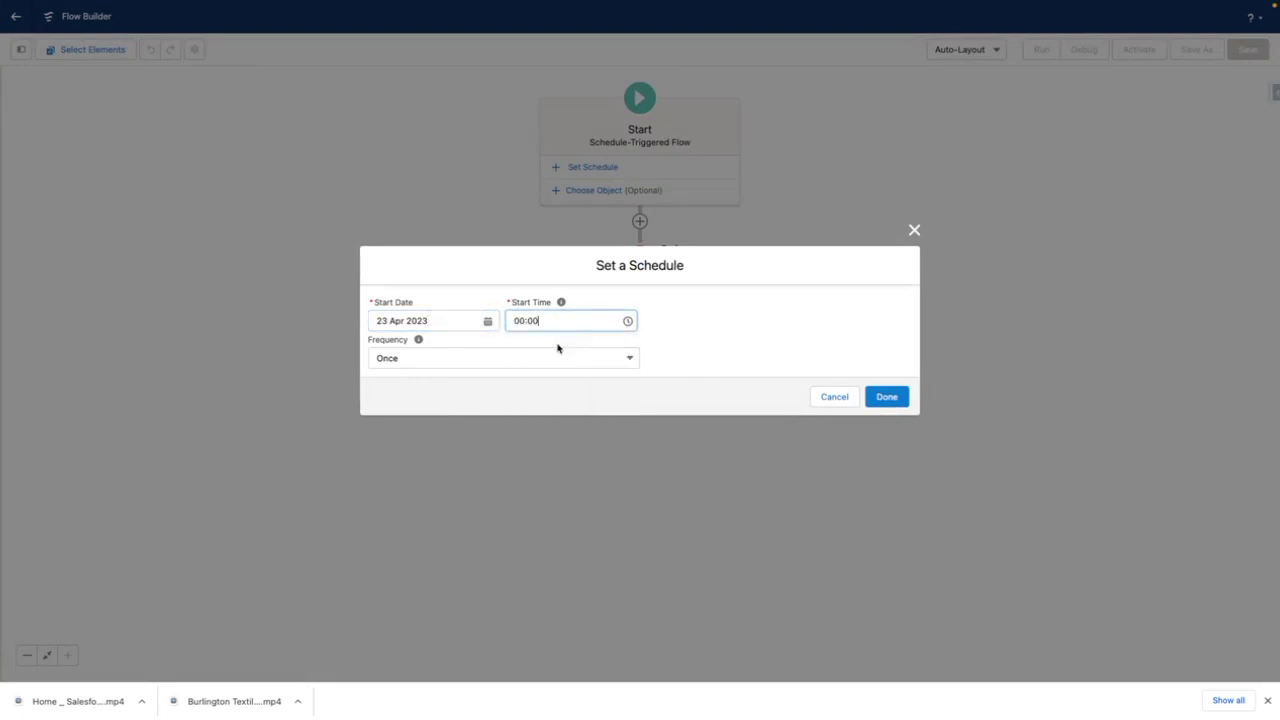
pyautogui.click(531, 358)
pyautogui.click(506, 379)
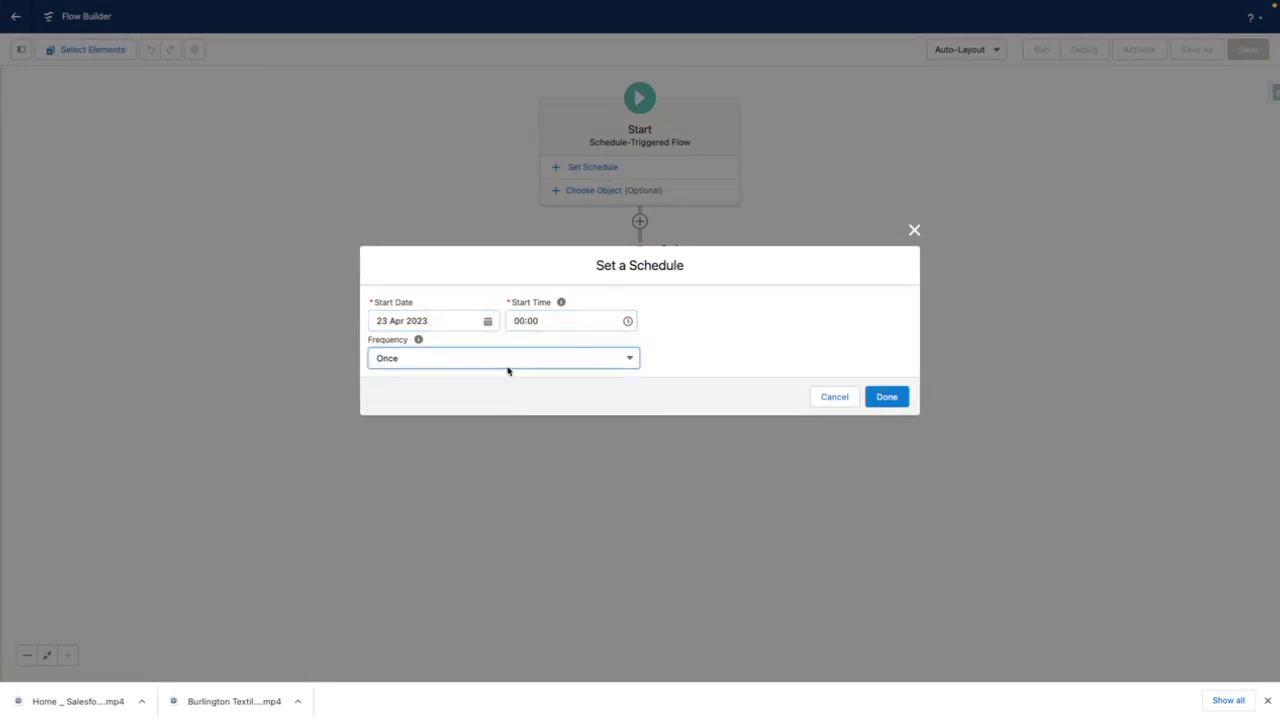
pyautogui.click(505, 364)
pyautogui.click(491, 403)
pyautogui.press('Return')
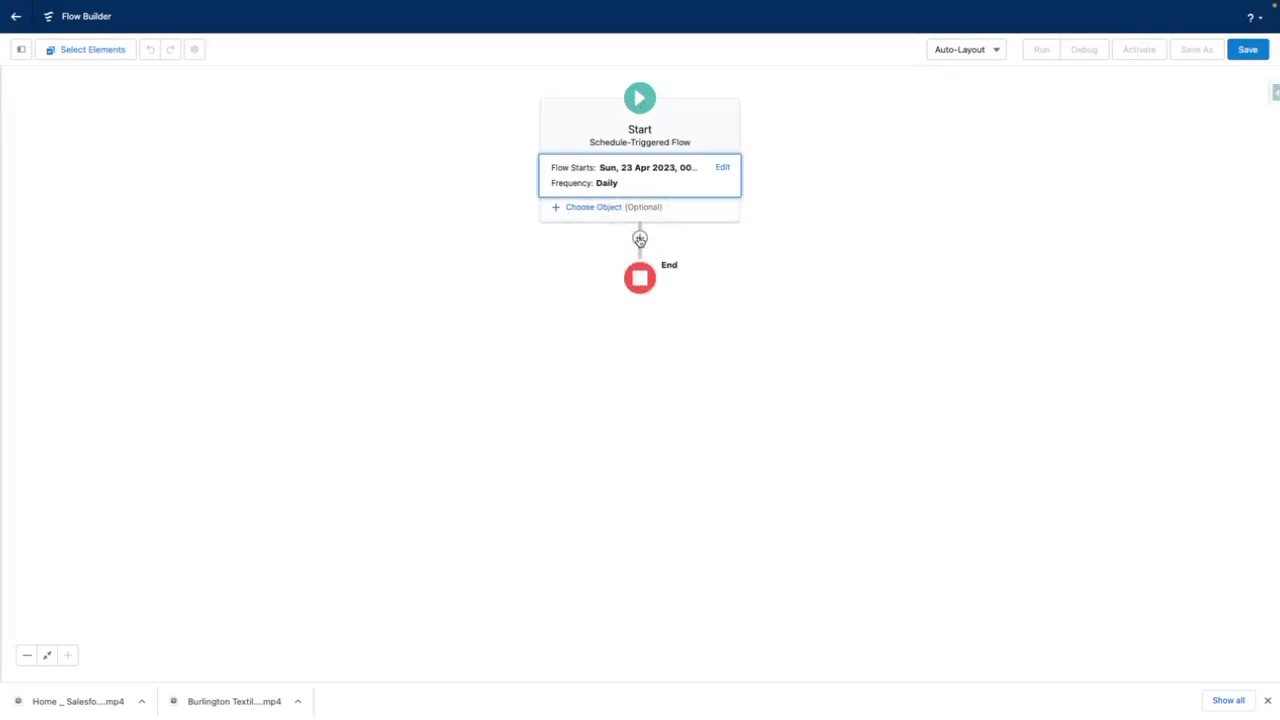
# - Add a Get Records element labelled 'Get Opportunities' on the Opportunity object
pyautogui.click(640, 239)
pyautogui.scroll(-3, 614, 289)
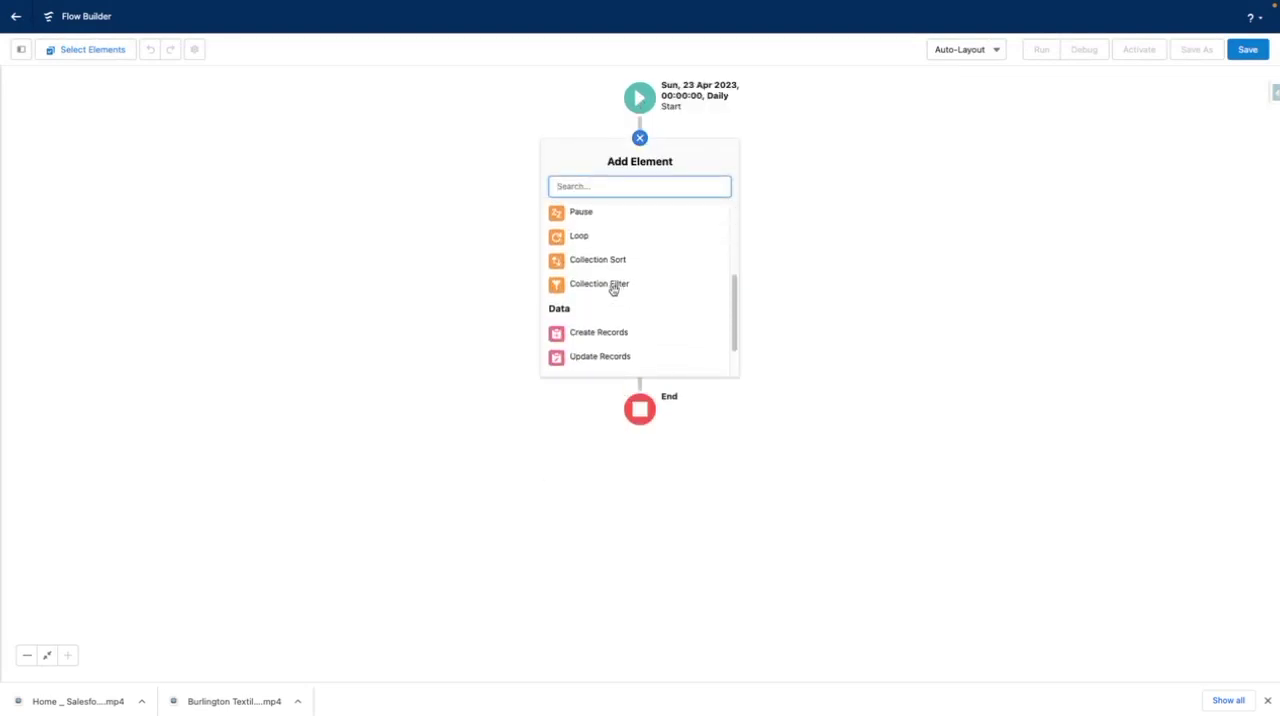
pyautogui.scroll(-2, 614, 295)
pyautogui.click(606, 337)
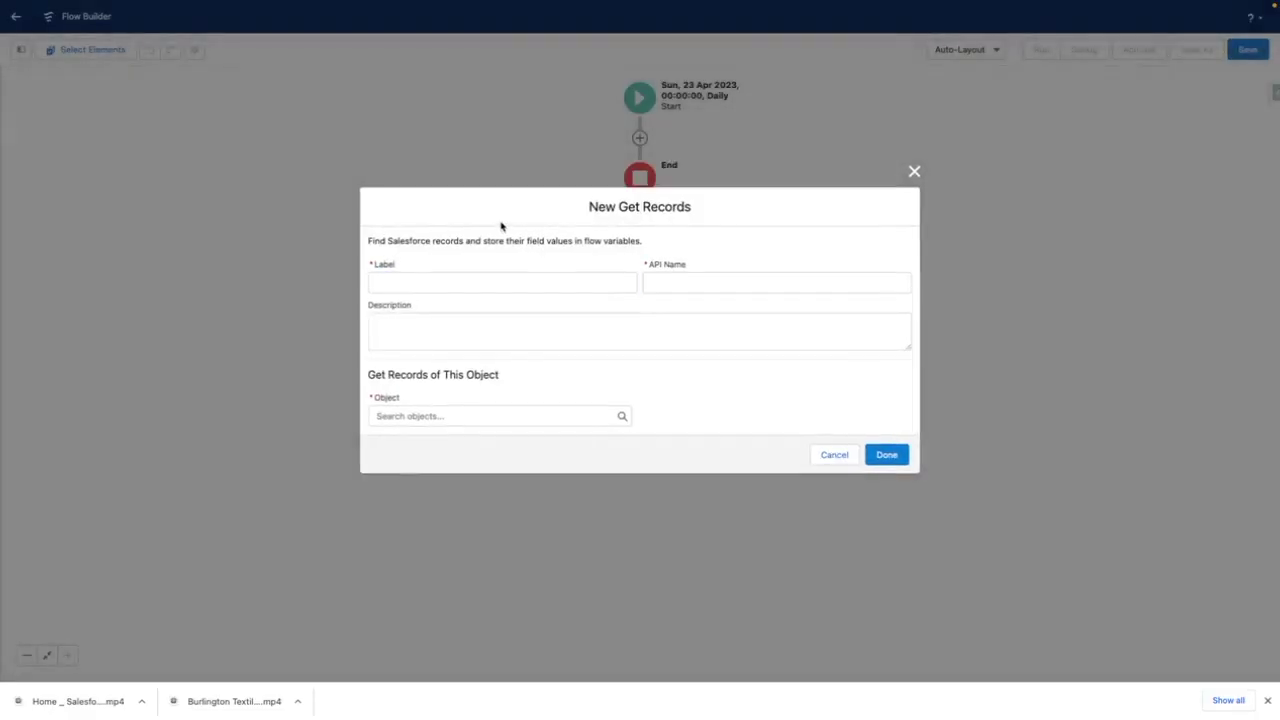
pyautogui.write('Get Op')
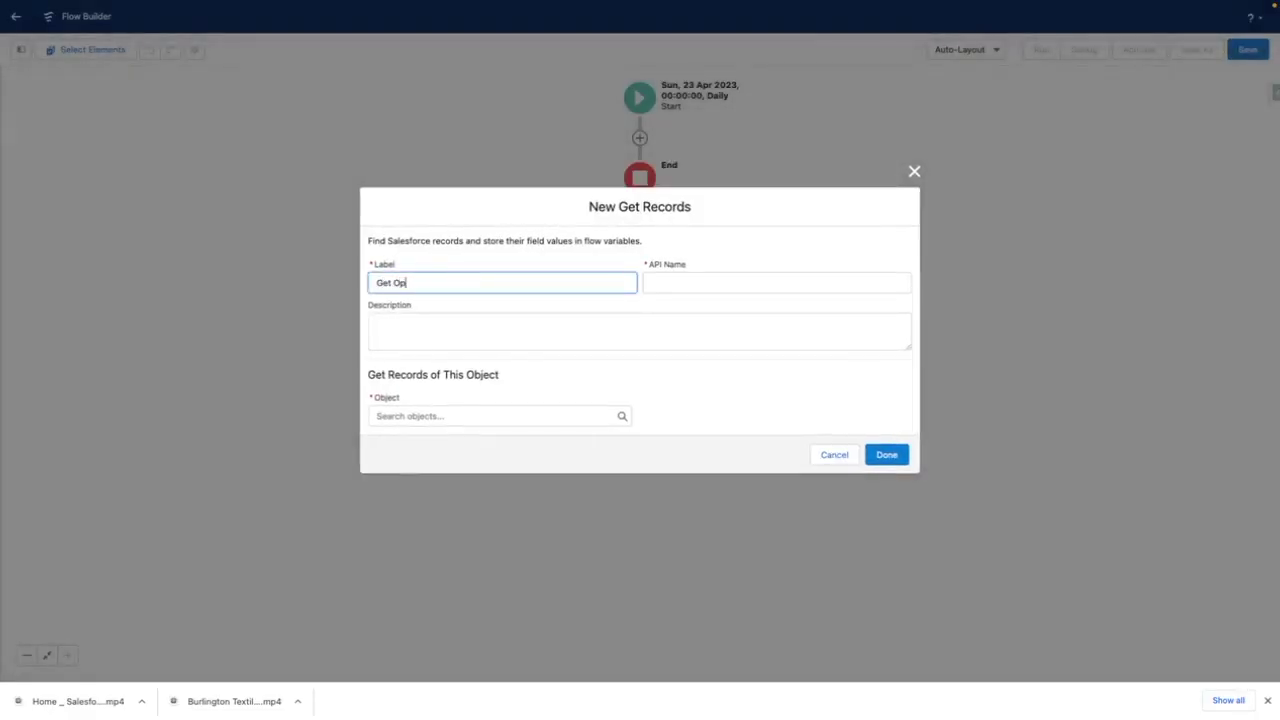
pyautogui.write('portunities')
pyautogui.click(606, 363)
pyautogui.click(553, 413)
pyautogui.write('oppo')
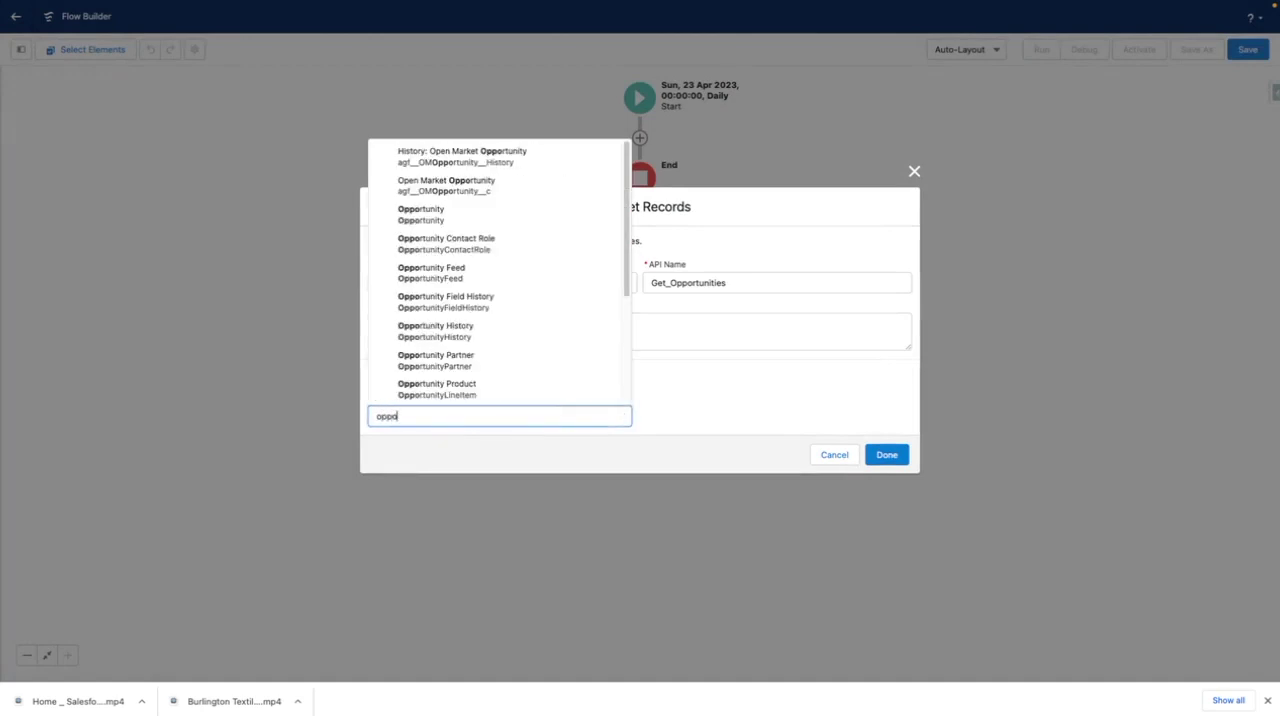
pyautogui.click(517, 220)
# - Filter on CloseDate Less Than $Flow.CurrentDate
pyautogui.click(443, 389)
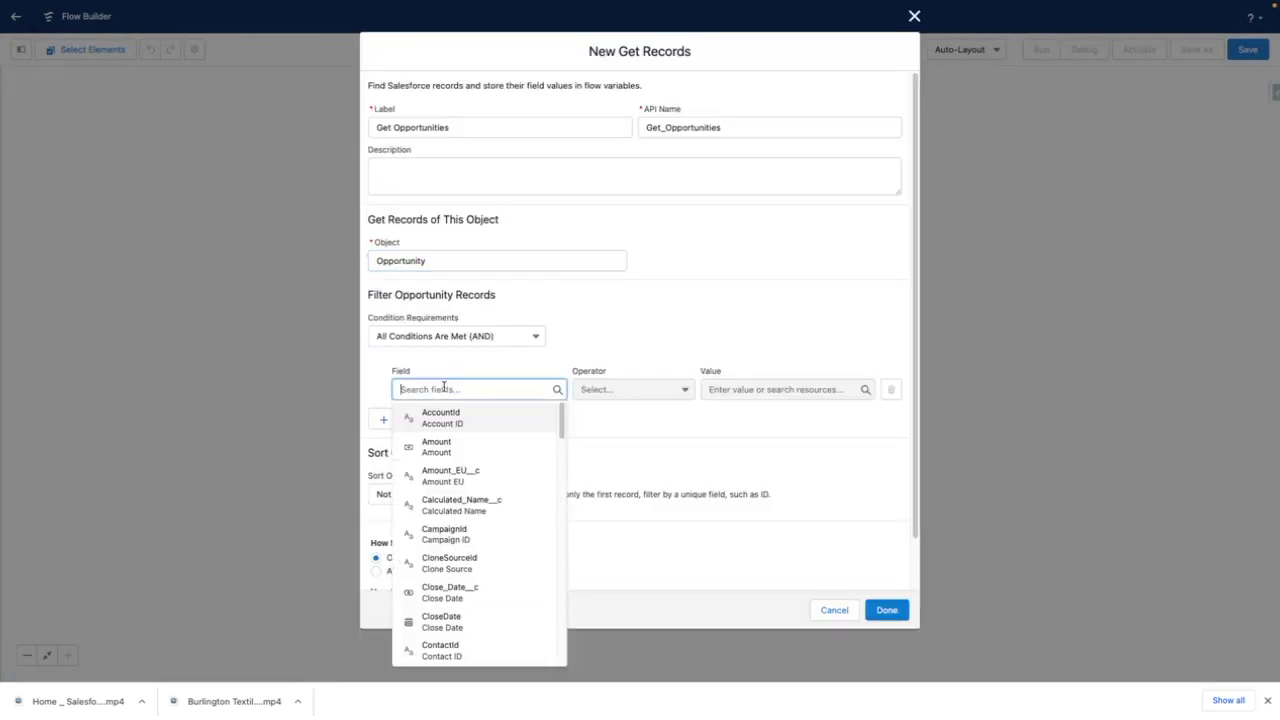
pyautogui.write('close')
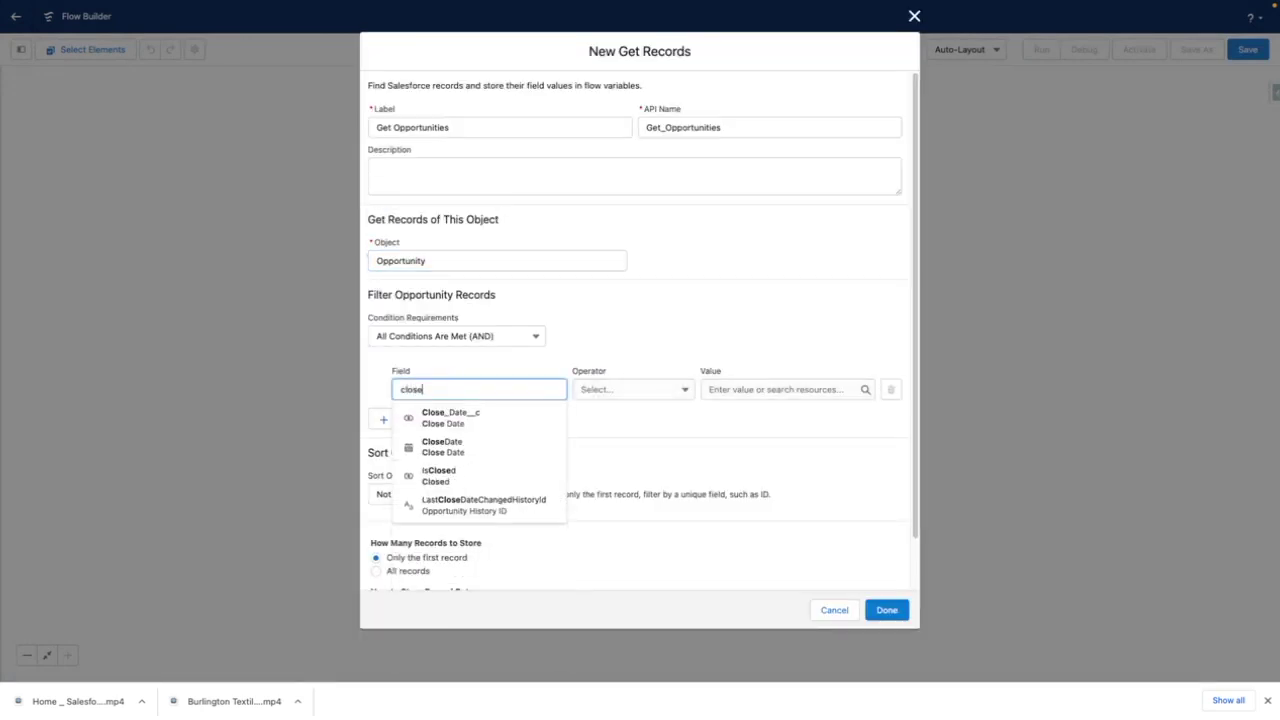
pyautogui.click(471, 444)
pyautogui.click(639, 390)
pyautogui.click(645, 490)
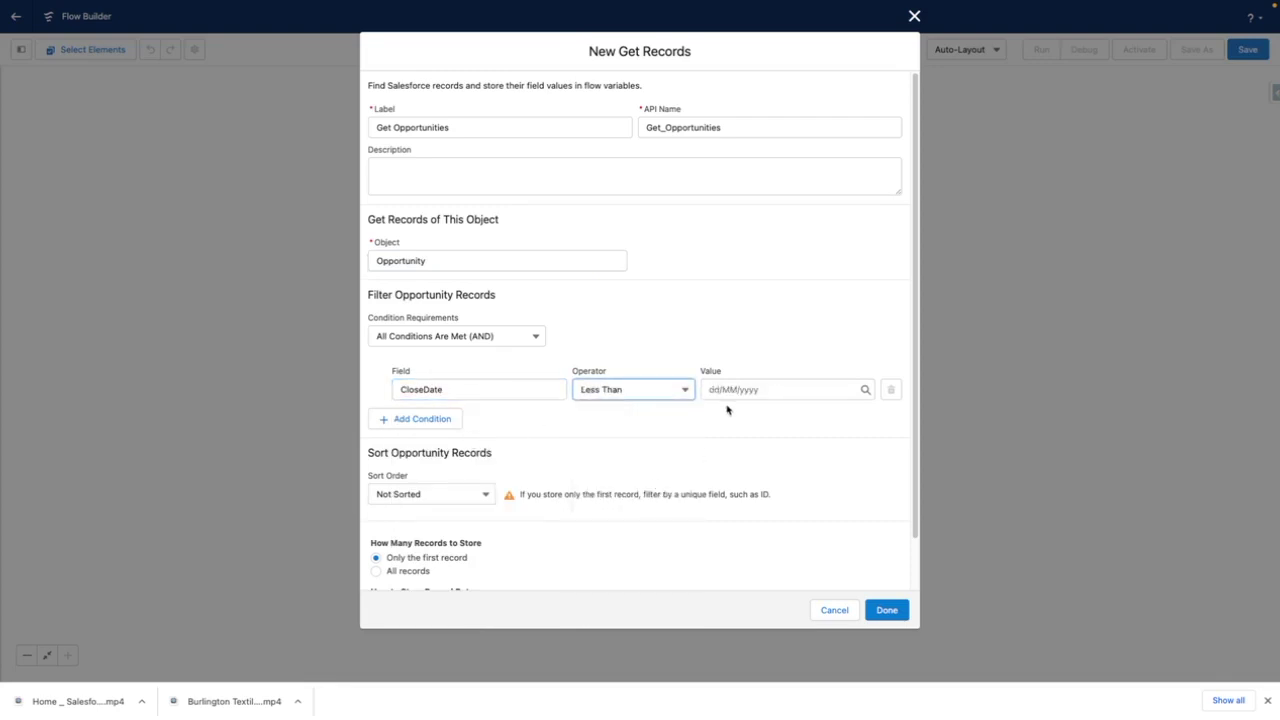
pyautogui.click(736, 397)
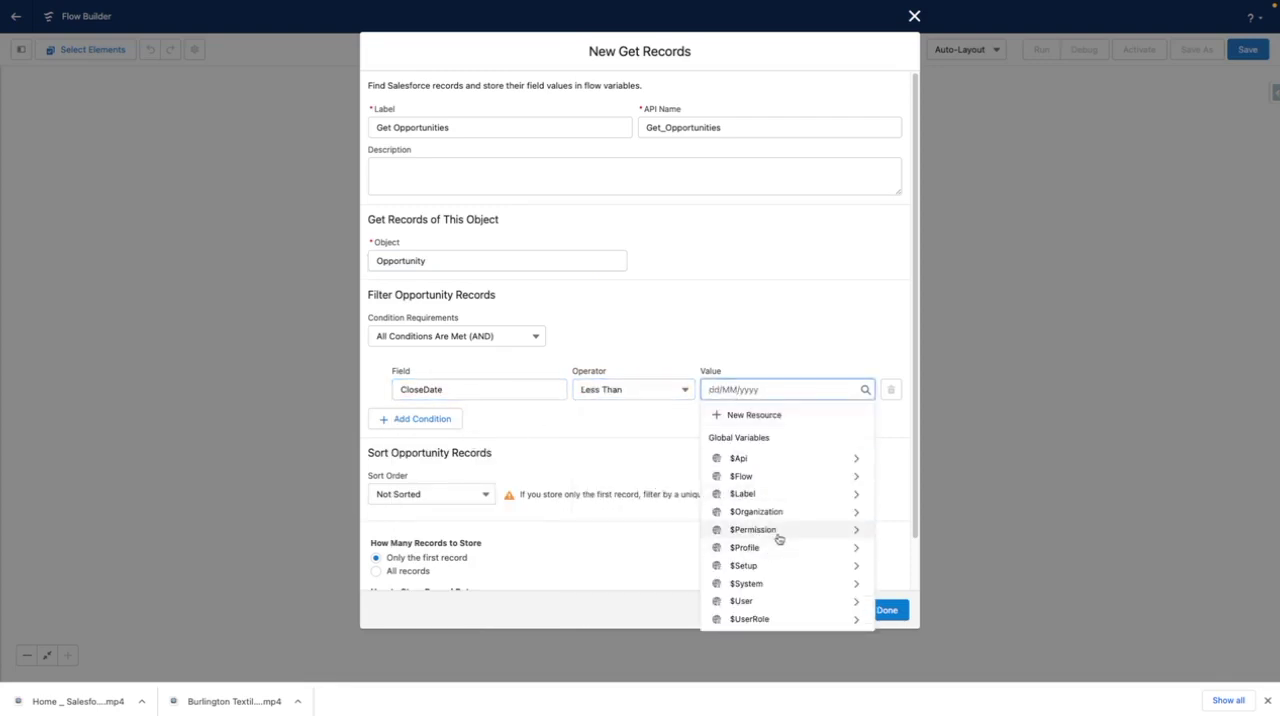
pyautogui.click(754, 478)
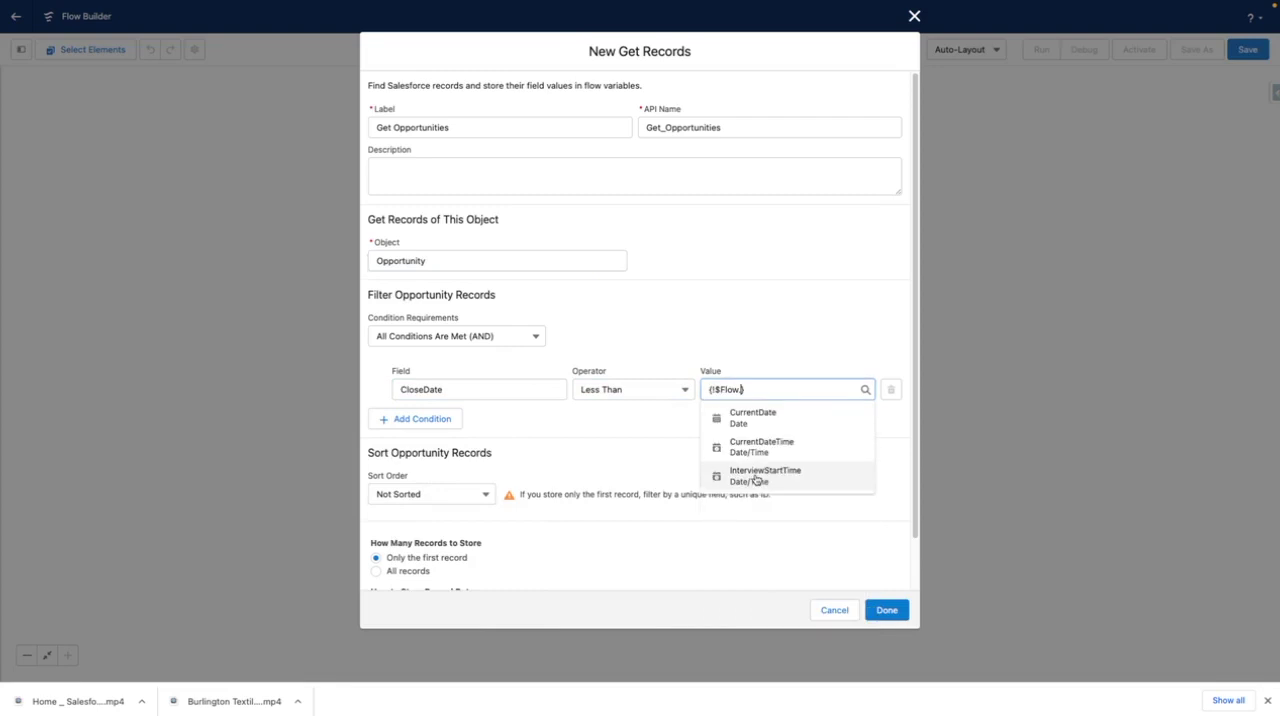
pyautogui.click(757, 423)
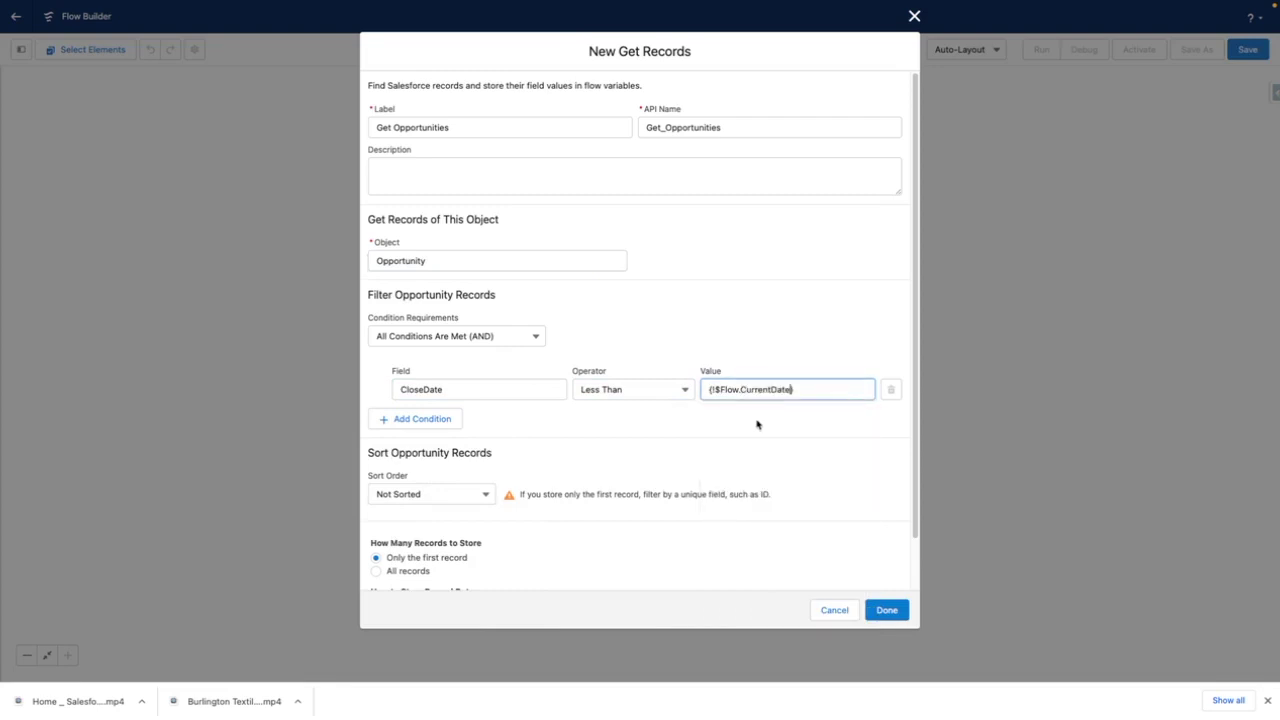
# - Store all records, add description 'Get Opportunities with Close Date in the past', and save
pyautogui.click(376, 571)
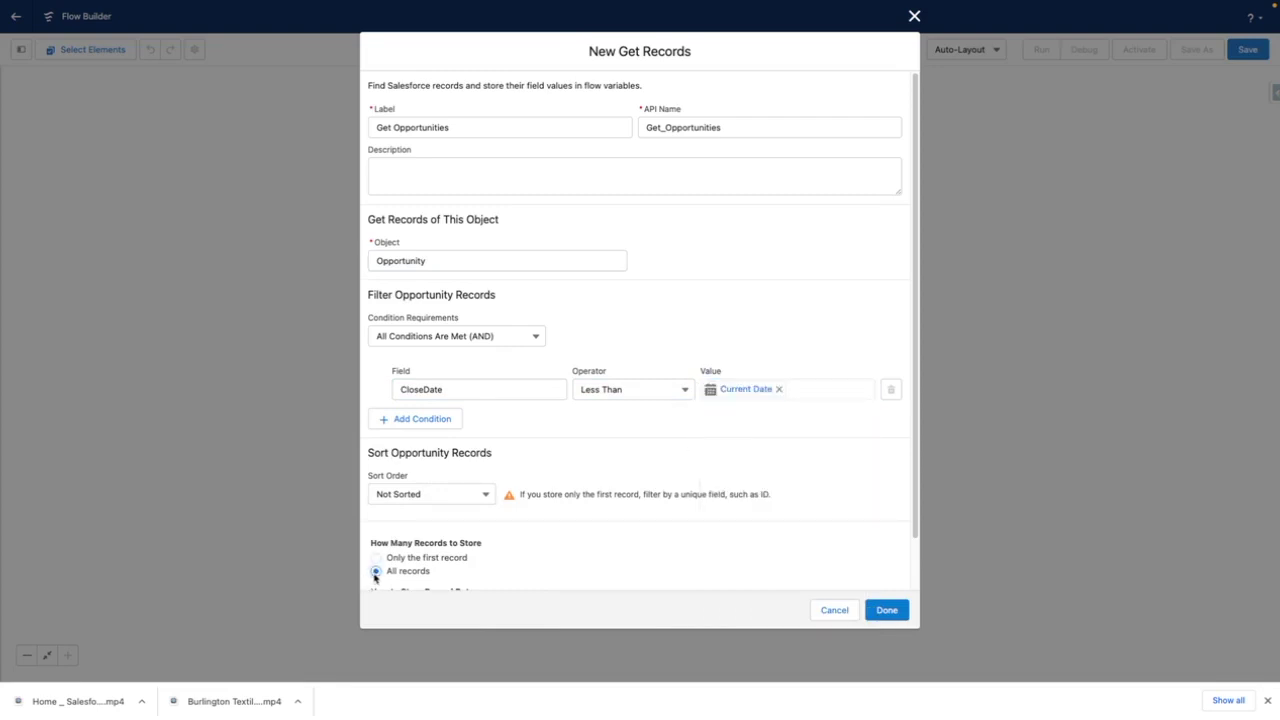
pyautogui.click(417, 175)
pyautogui.write('Get Opportunities with Close Date in the past')
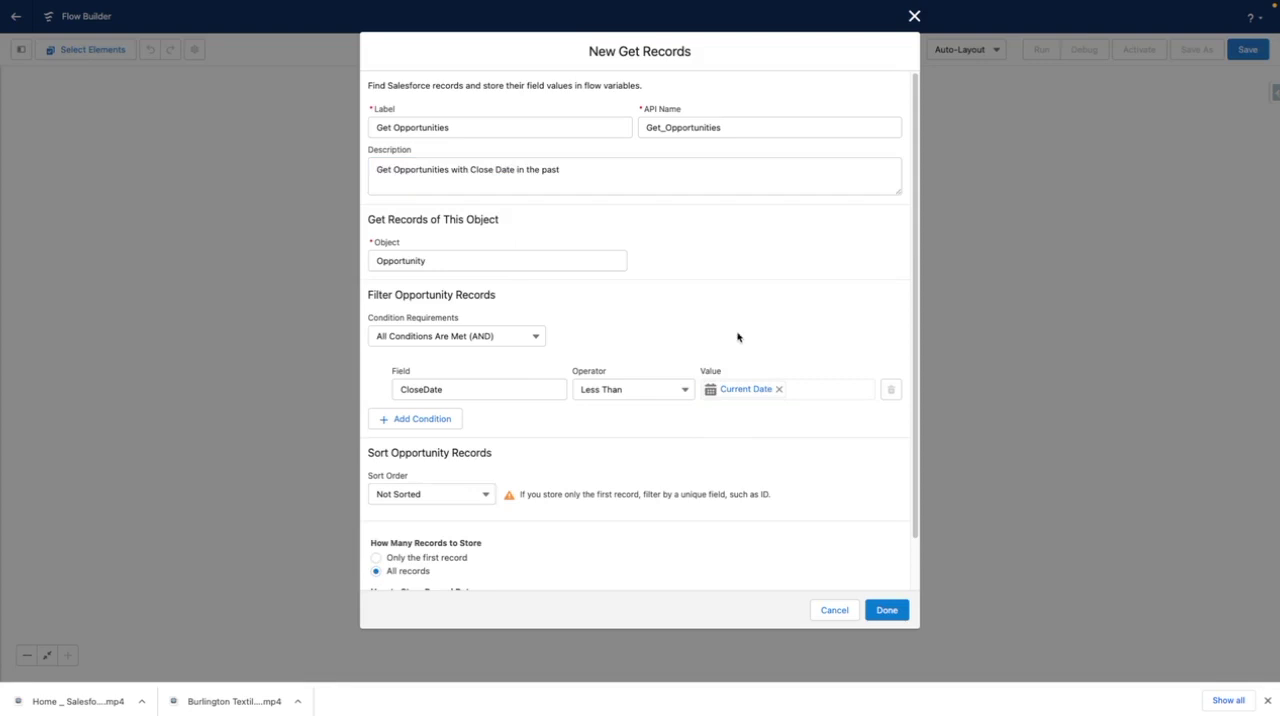
pyautogui.click(886, 610)
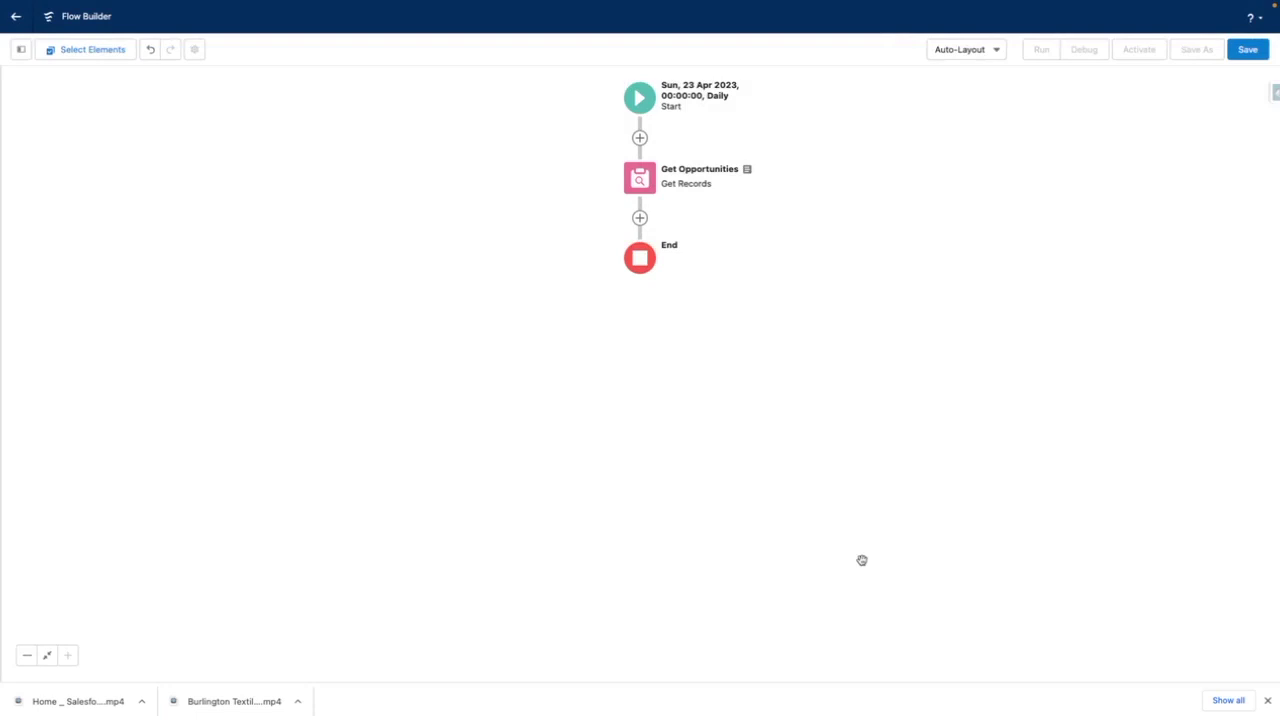
# - Add a Loop labelled 'Loop Opportunities' over the Get_Opportunities collection
pyautogui.click(640, 218)
pyautogui.scroll(-3, 628, 432)
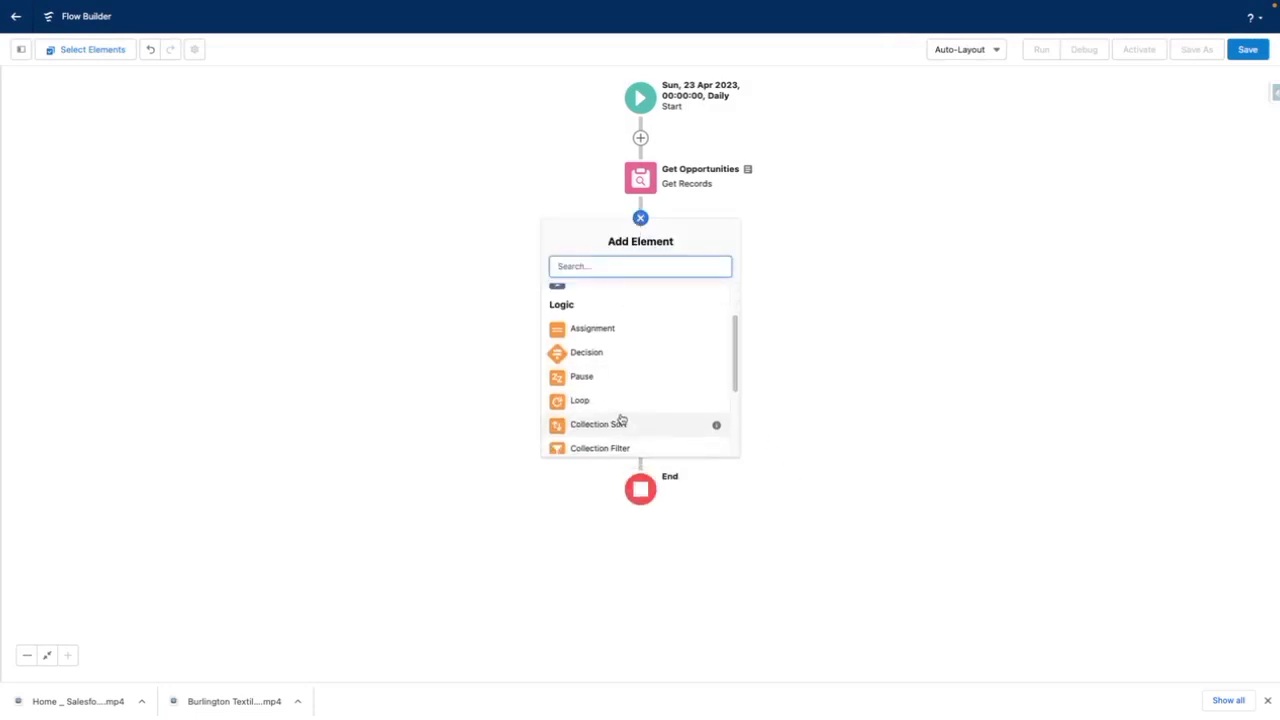
pyautogui.click(619, 409)
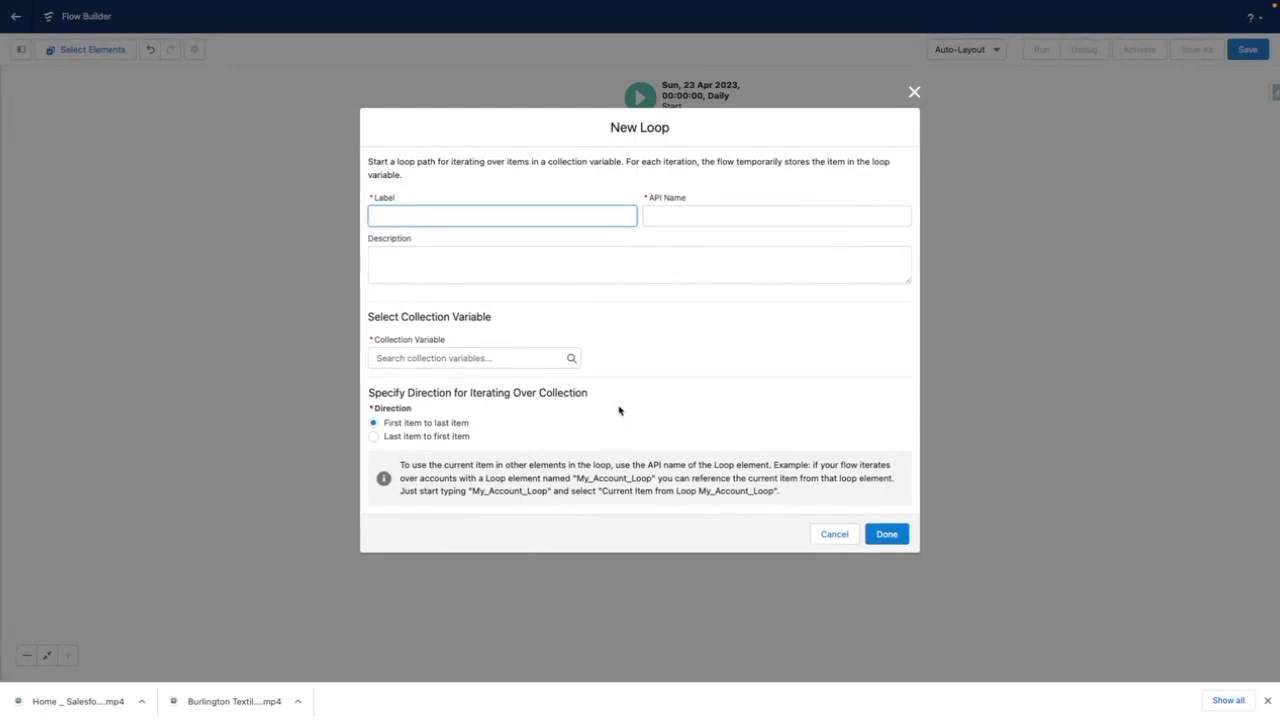
pyautogui.write('L')
pyautogui.write('oop Opportunities')
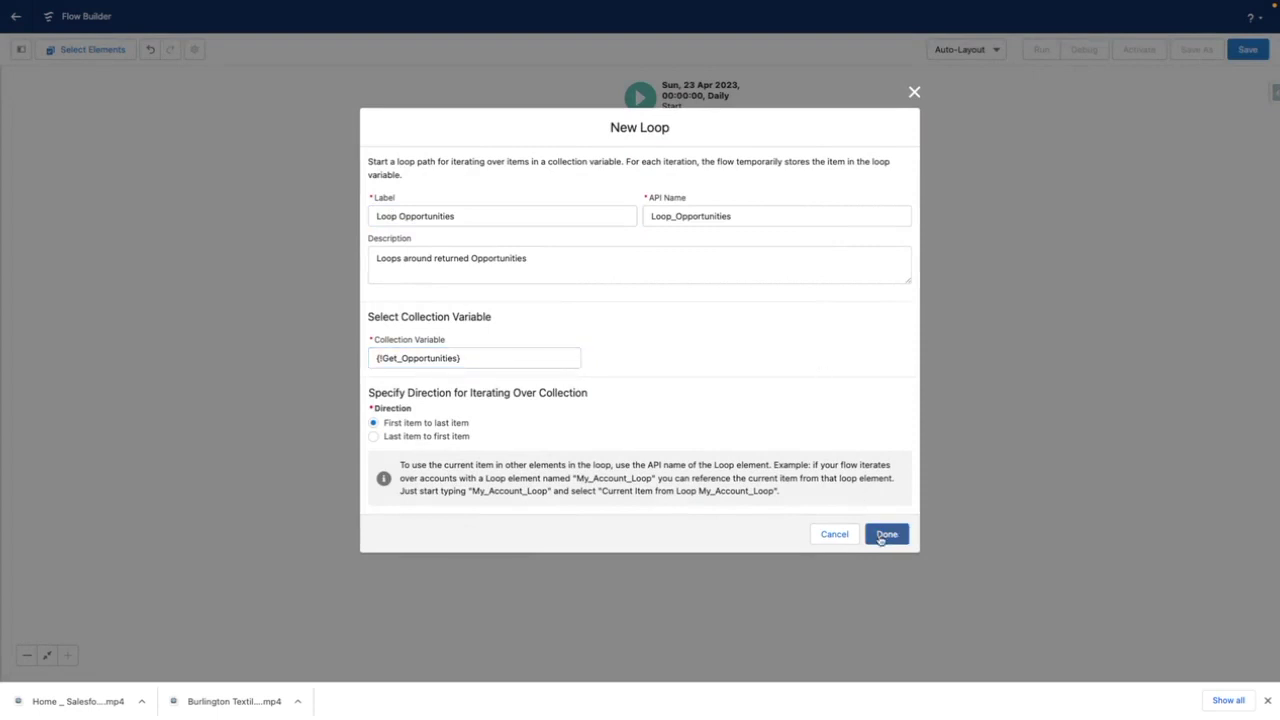
pyautogui.click(881, 538)
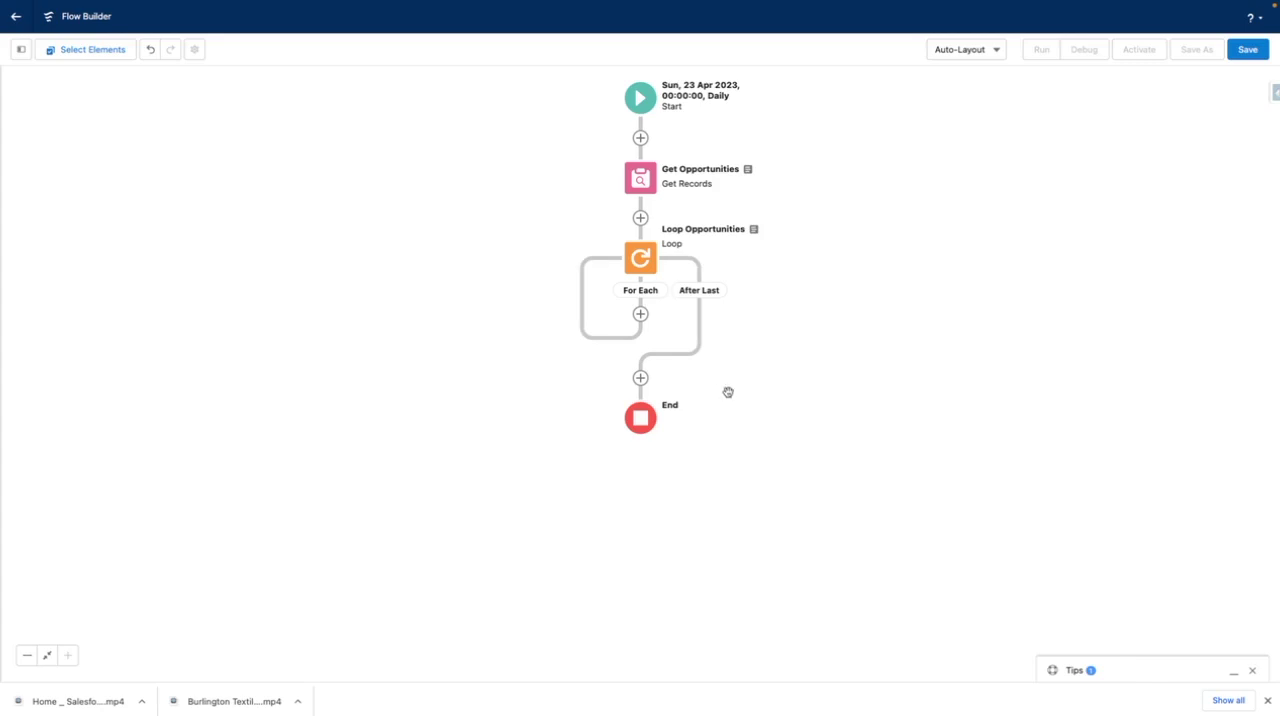
# - Create Record variable TaskSingle of object Task, described 'Stores a single Task'
pyautogui.click(21, 50)
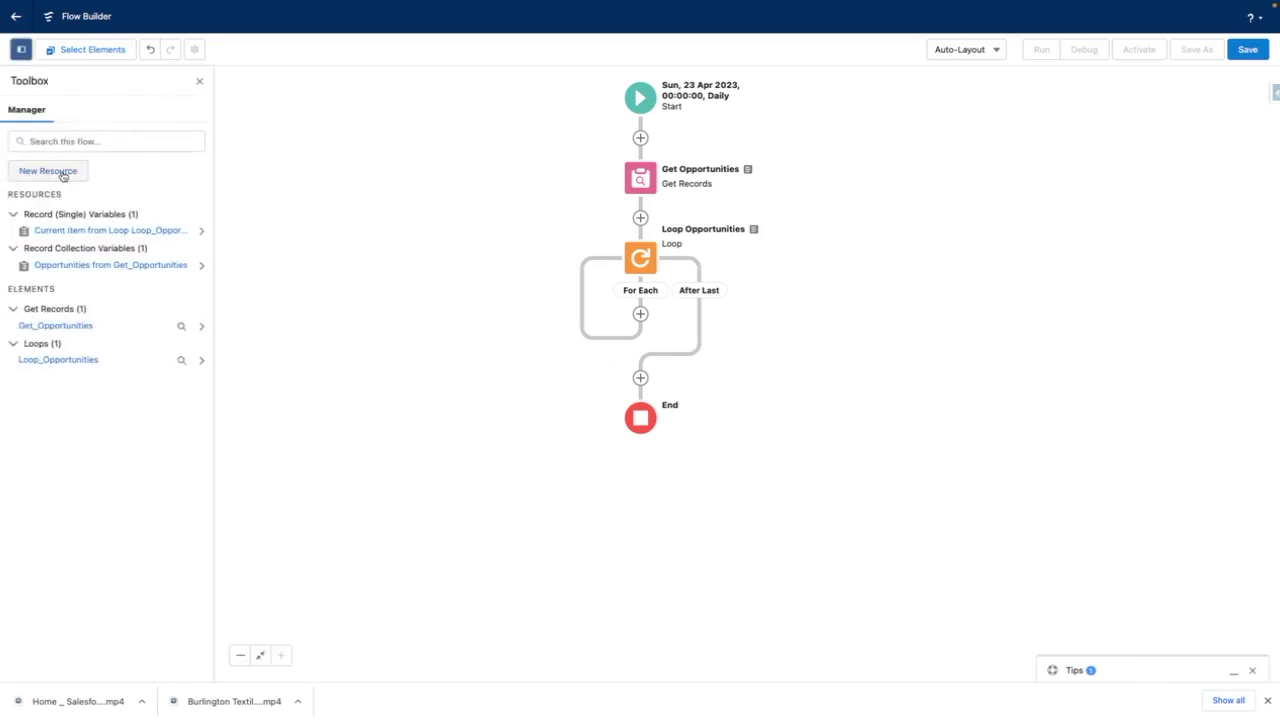
pyautogui.click(55, 171)
pyautogui.click(479, 287)
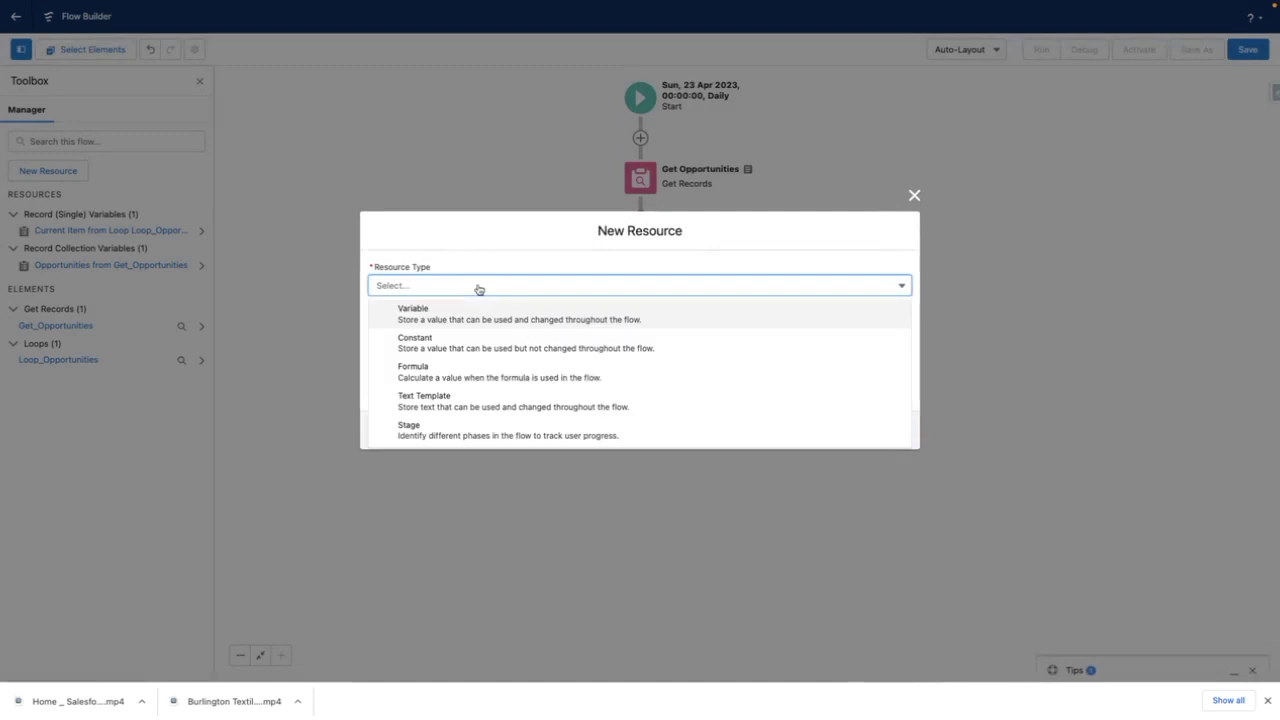
pyautogui.click(425, 317)
pyautogui.click(383, 310)
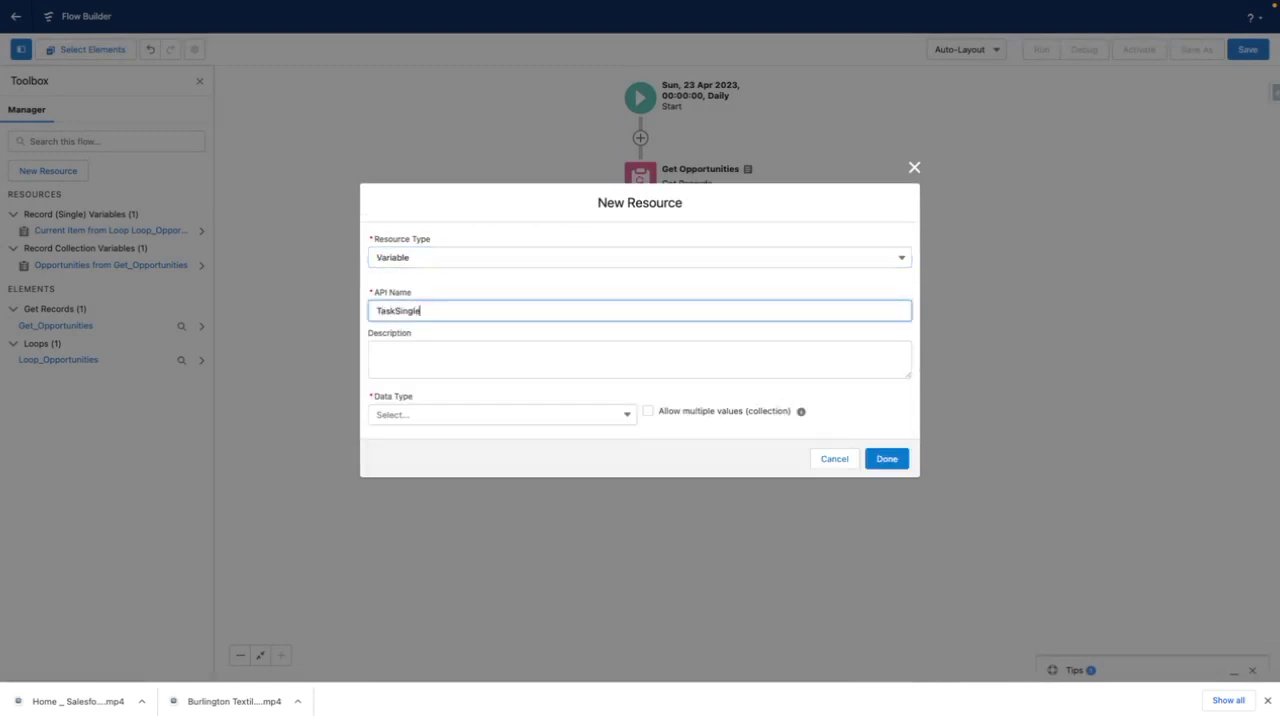
pyautogui.click(393, 418)
pyautogui.click(422, 461)
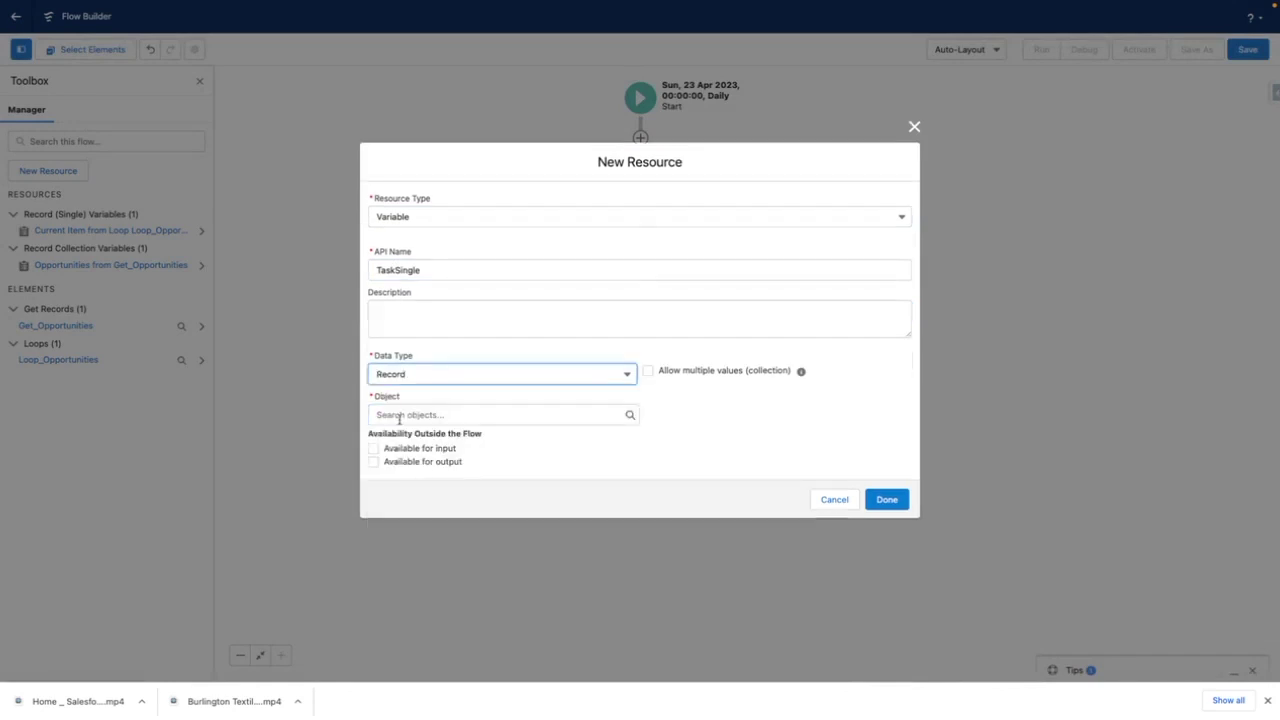
pyautogui.click(399, 415)
pyautogui.write('Task')
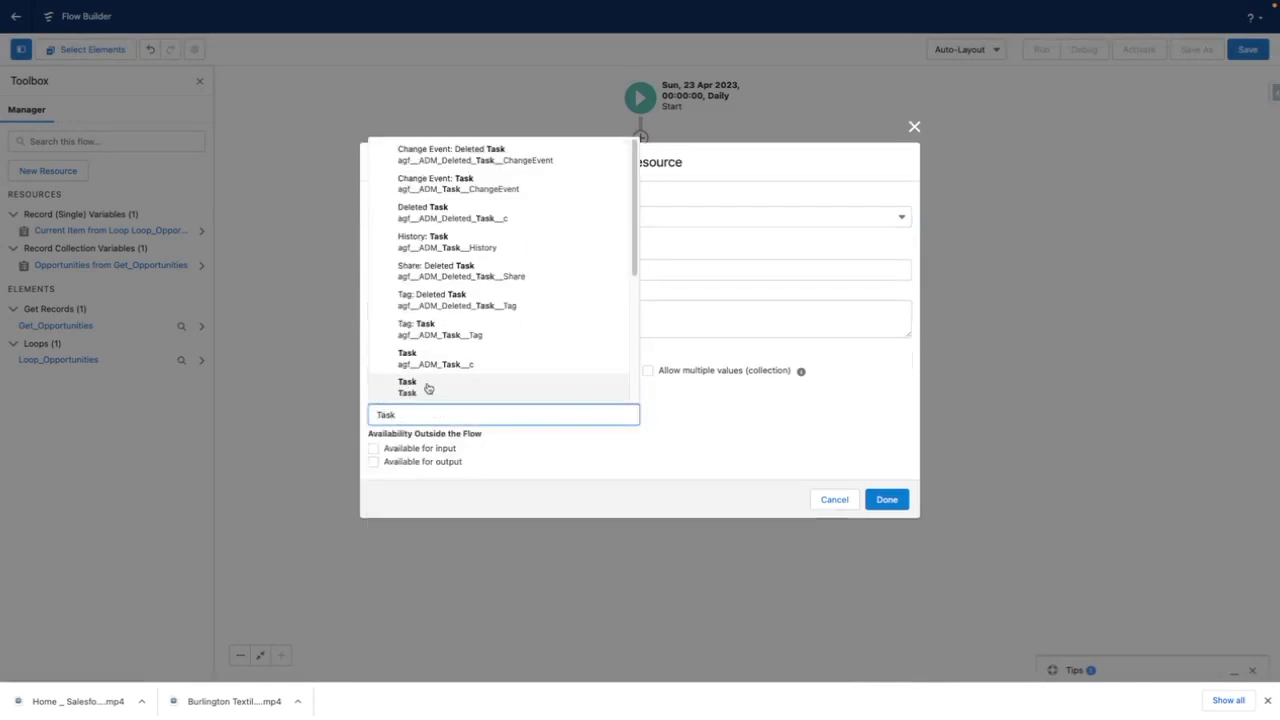
pyautogui.click(428, 388)
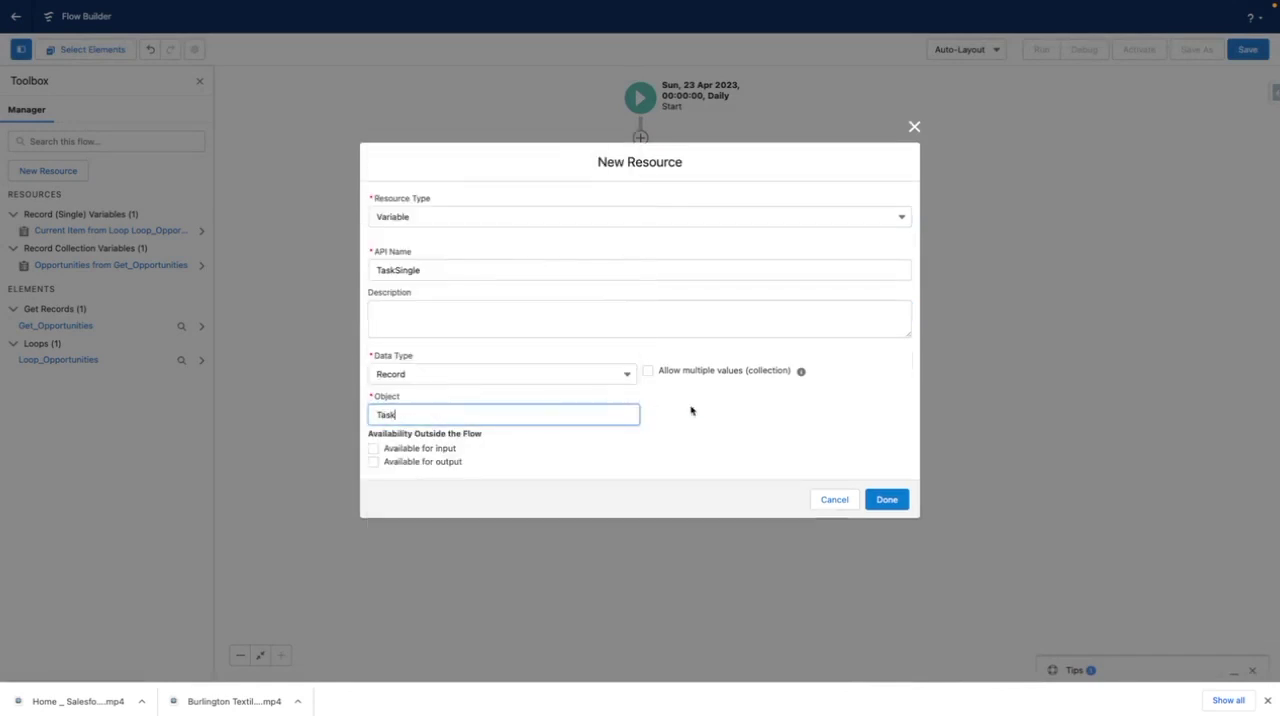
pyautogui.click(428, 321)
pyautogui.write('Stores a single Task Record')
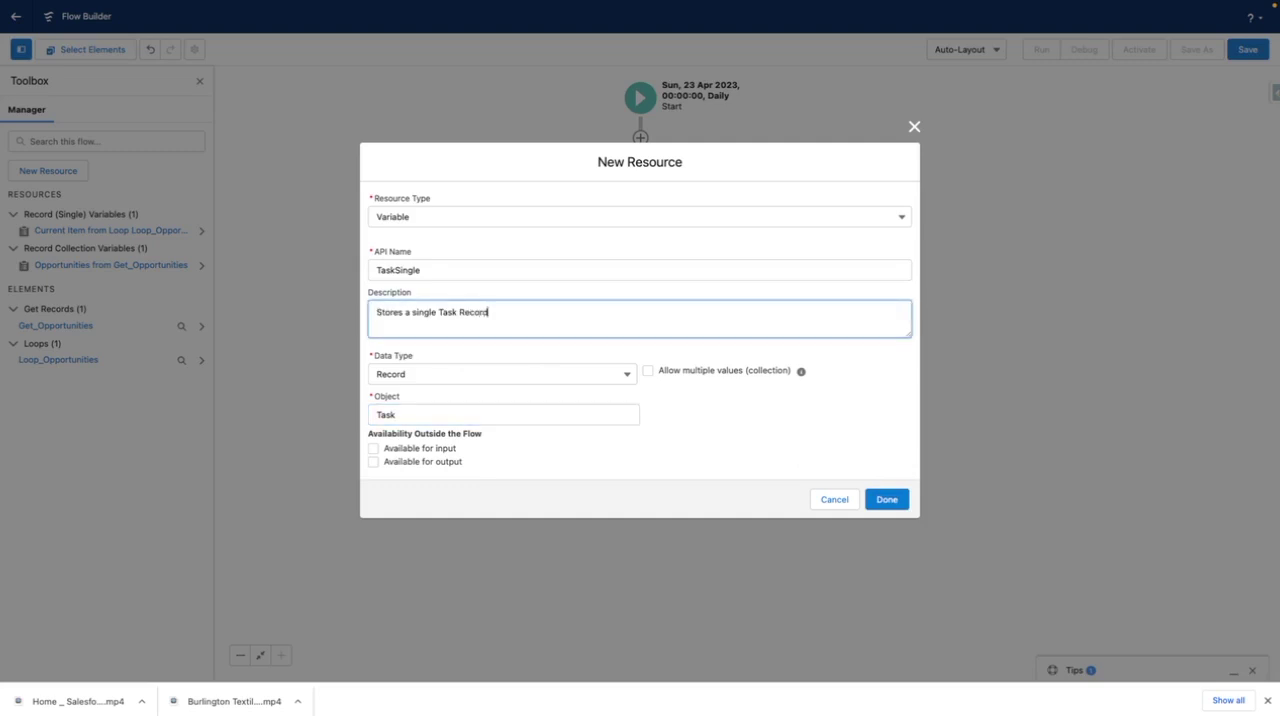
pyautogui.click(887, 499)
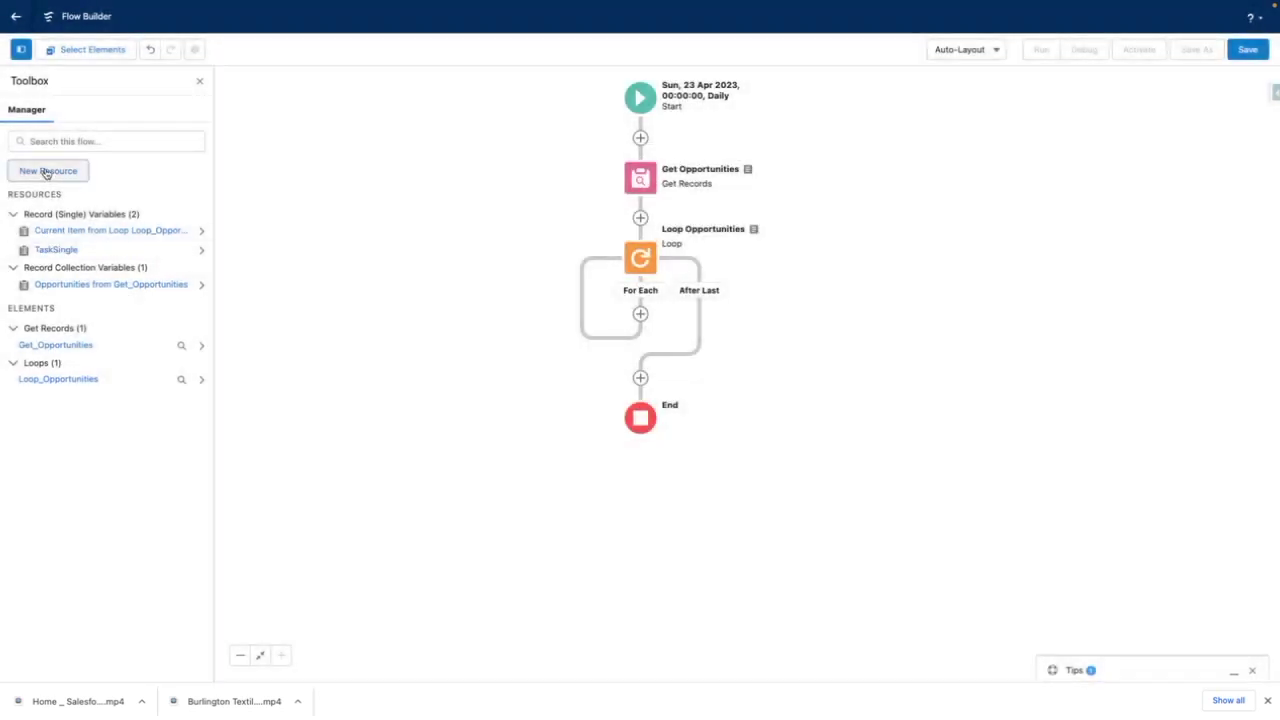
# - Create Record variable TaskCollection of object Task allowing multiple values, with a pasted description
pyautogui.click(45, 173)
pyautogui.click(440, 288)
pyautogui.click(432, 316)
pyautogui.click(390, 313)
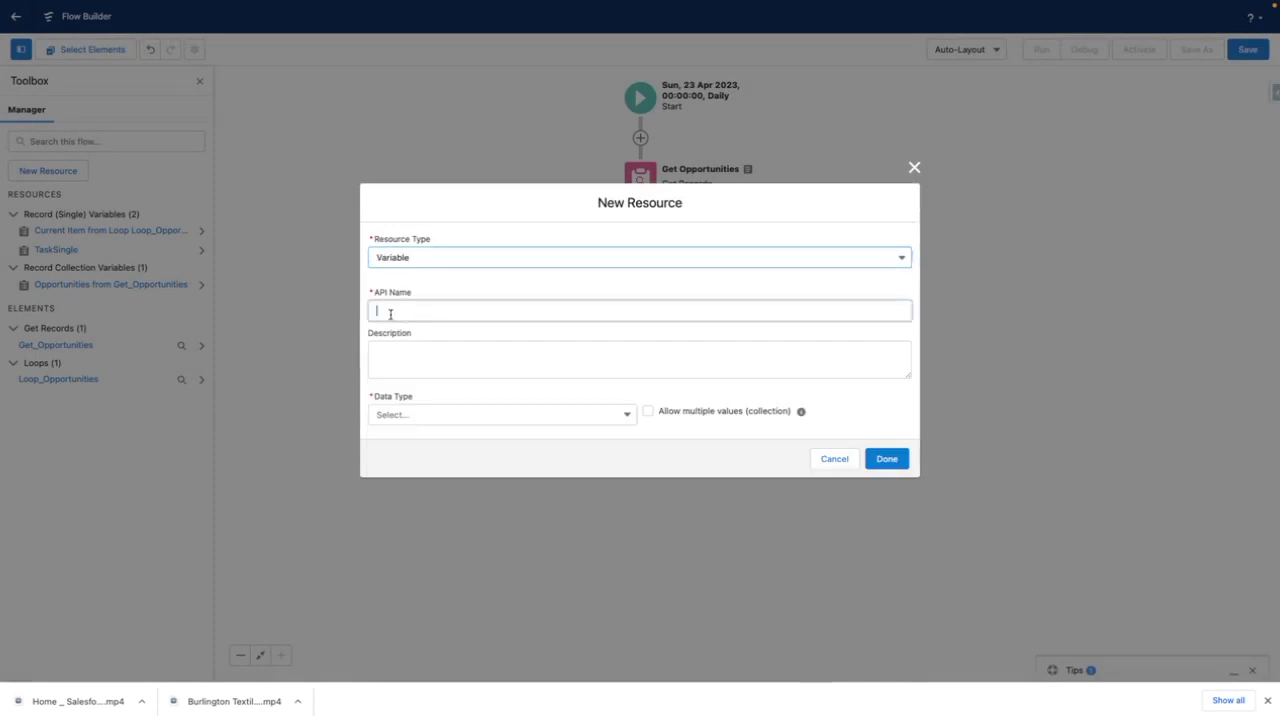
pyautogui.write('TaskCo')
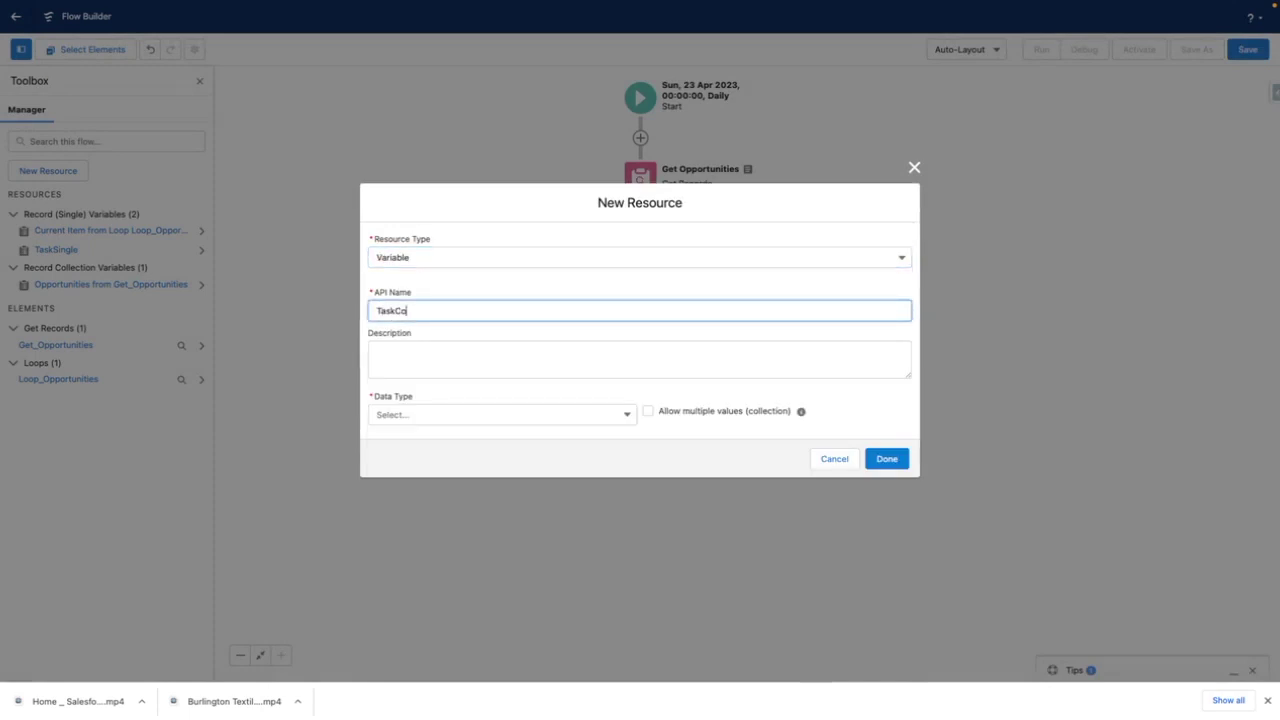
pyautogui.write('llection')
pyautogui.click(410, 416)
pyautogui.click(415, 461)
pyautogui.click(397, 413)
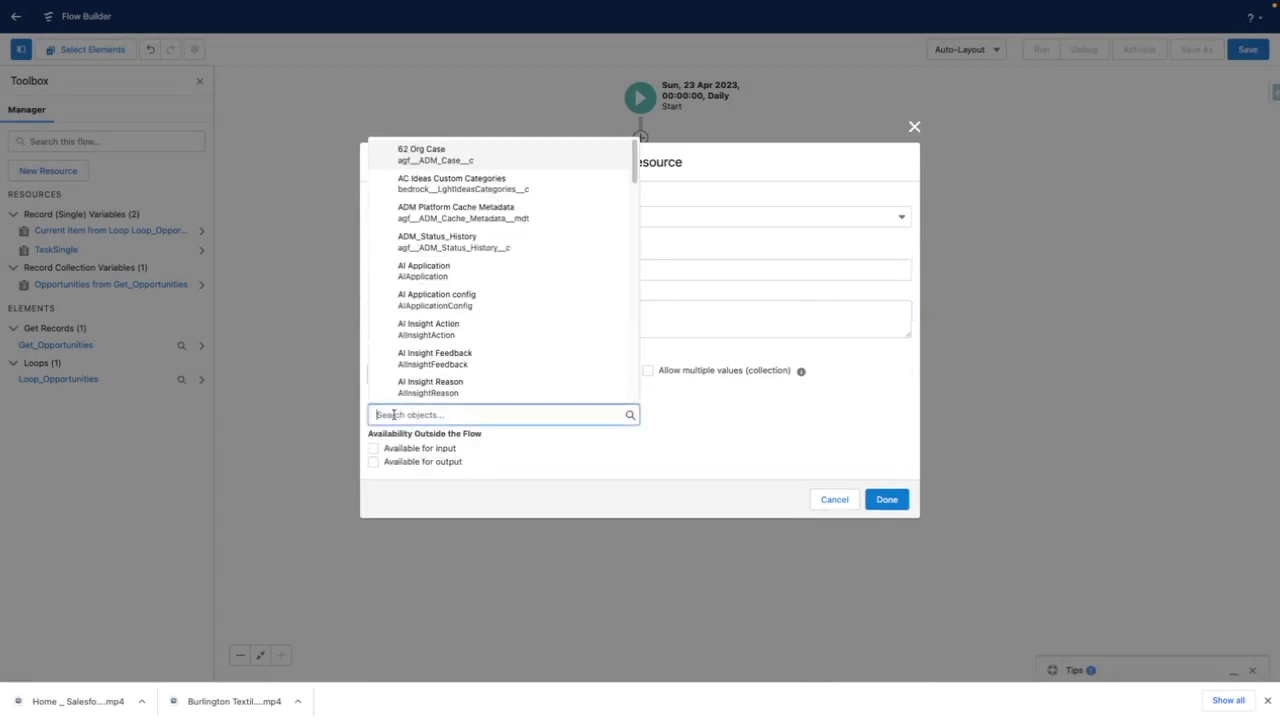
pyautogui.write('Task')
pyautogui.click(424, 394)
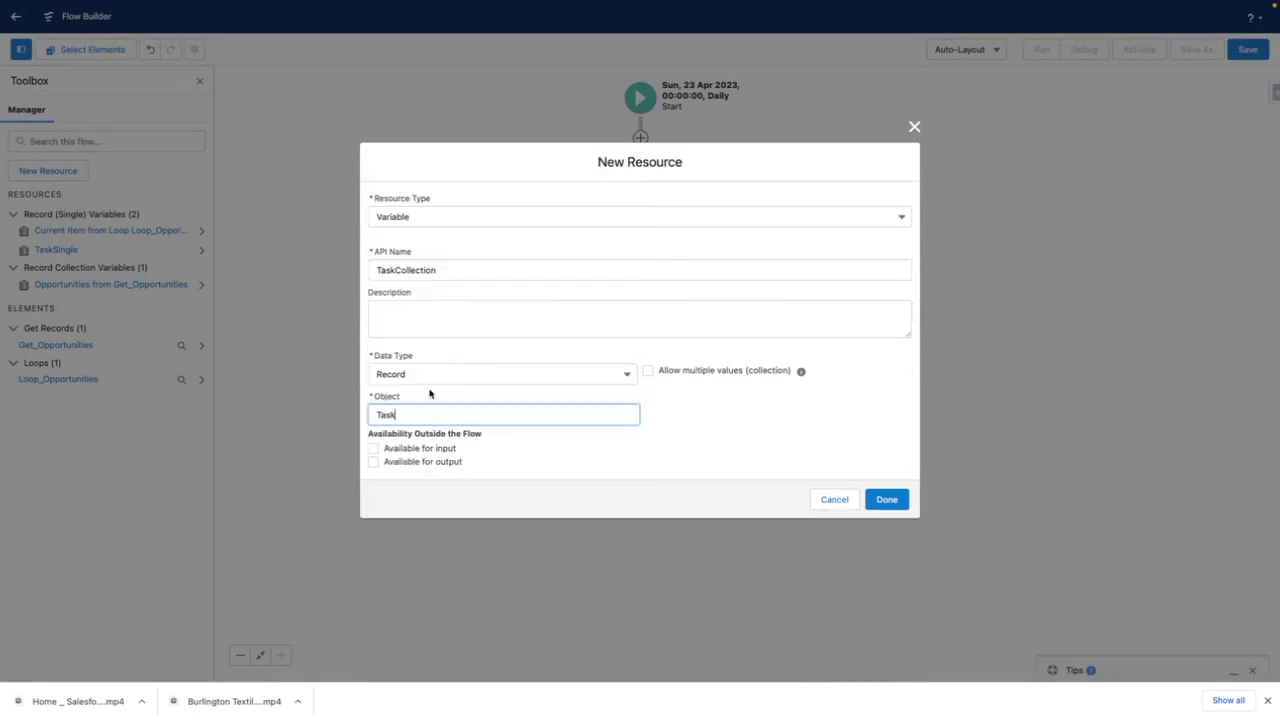
pyautogui.click(648, 370)
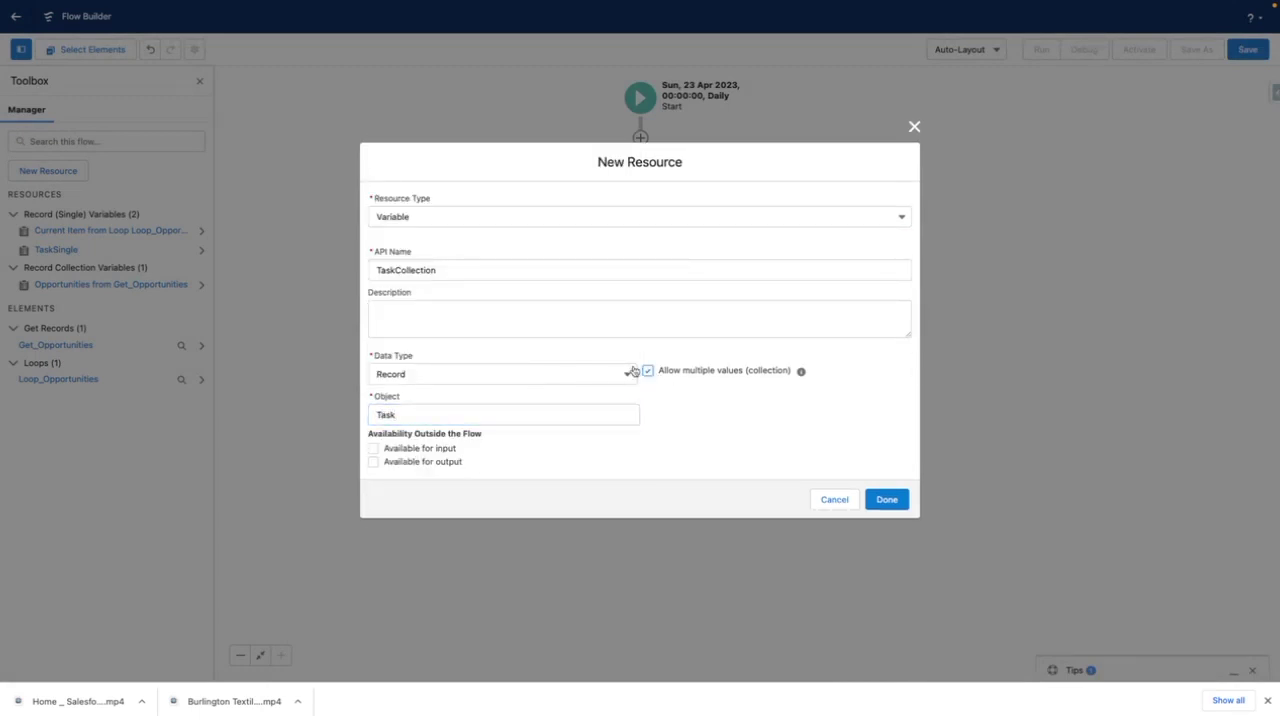
pyautogui.click(506, 328)
pyautogui.write('Stores all Tasks to be created')
pyautogui.click(886, 499)
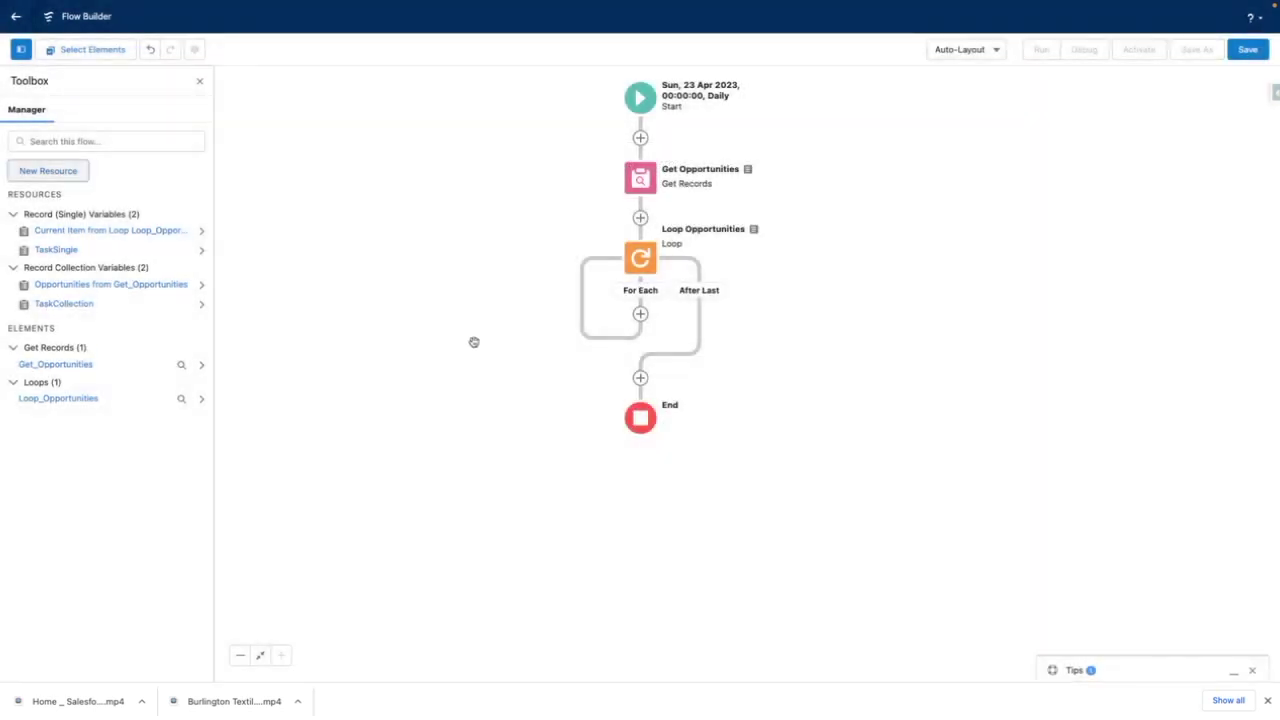
# - Add an Assignment inside the loop labelled 'Set Value of Single Task Variable'
pyautogui.click(640, 316)
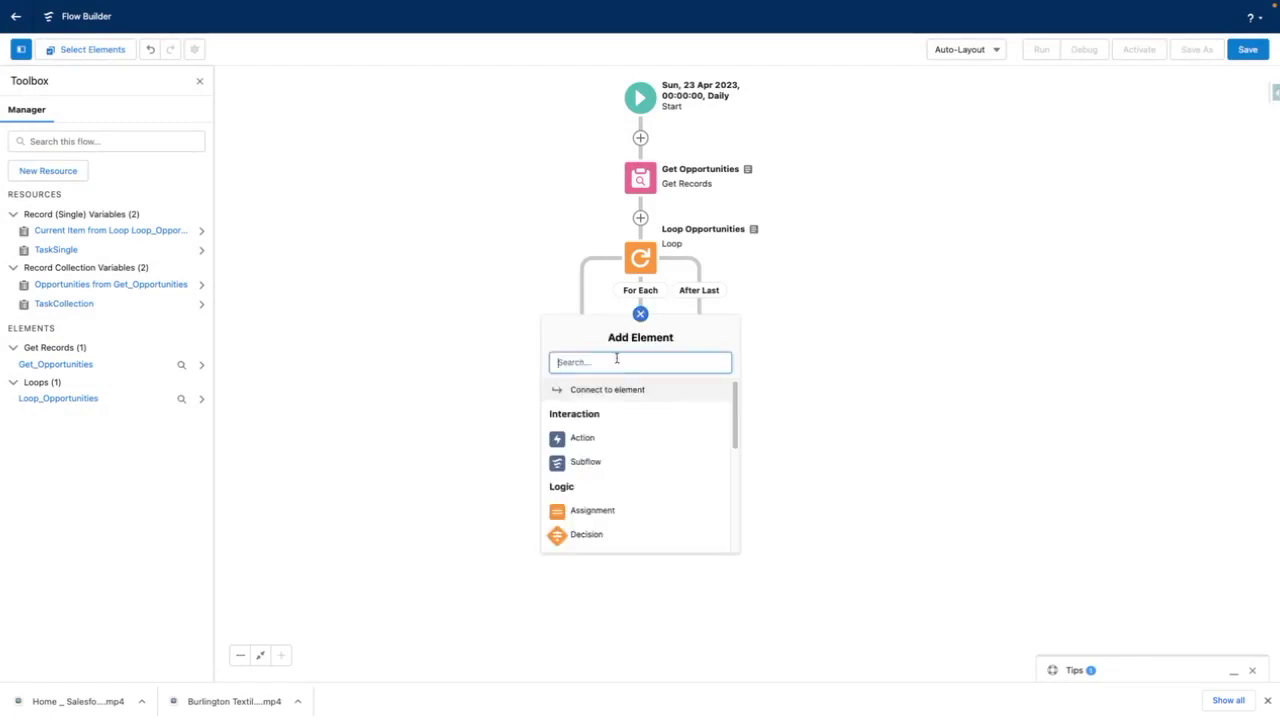
pyautogui.click(603, 509)
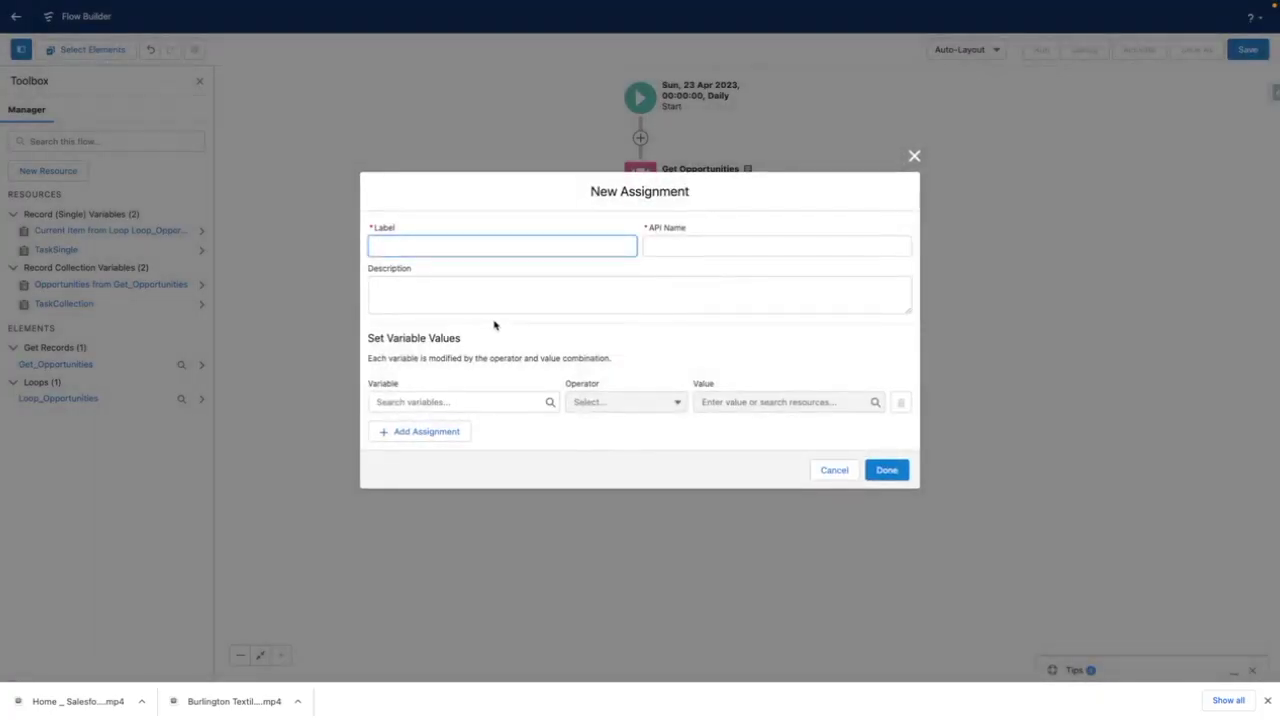
pyautogui.write('Set Value of Single')
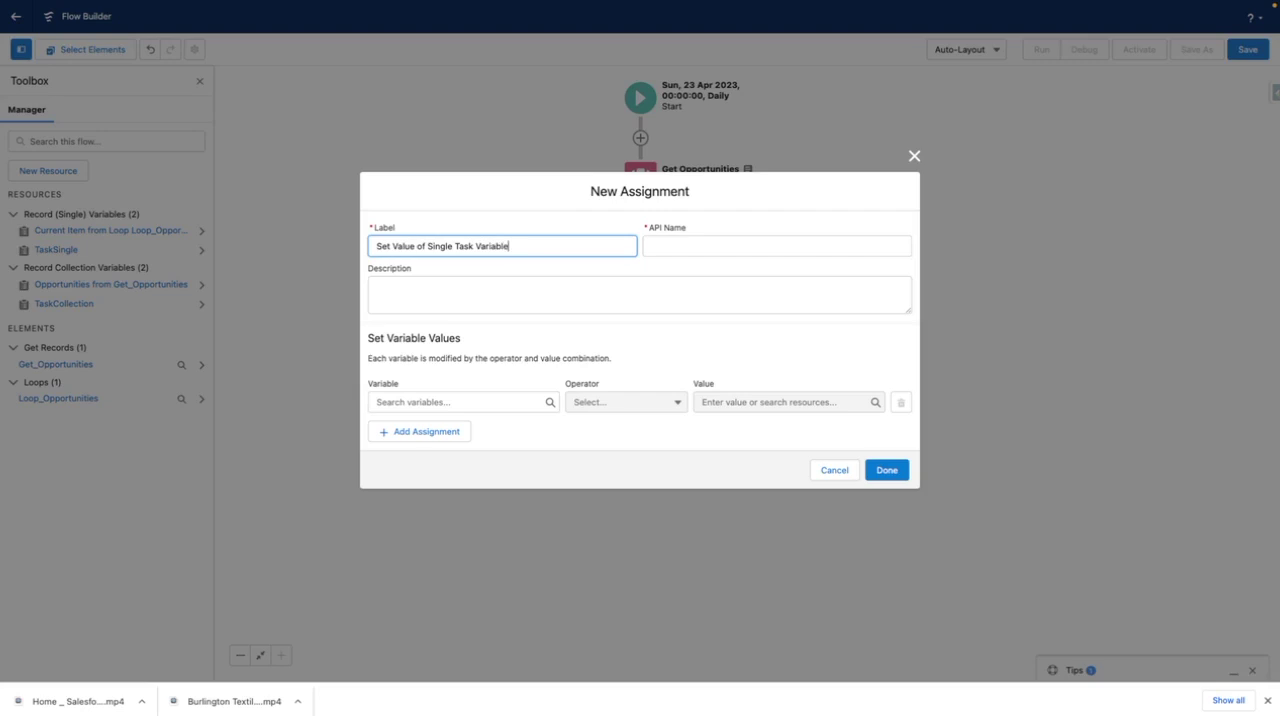
pyautogui.write(' Task Variable')
pyautogui.click(495, 297)
# - Assign TaskSingle's fields, starting with Account ID, and save the assignment
pyautogui.click(479, 404)
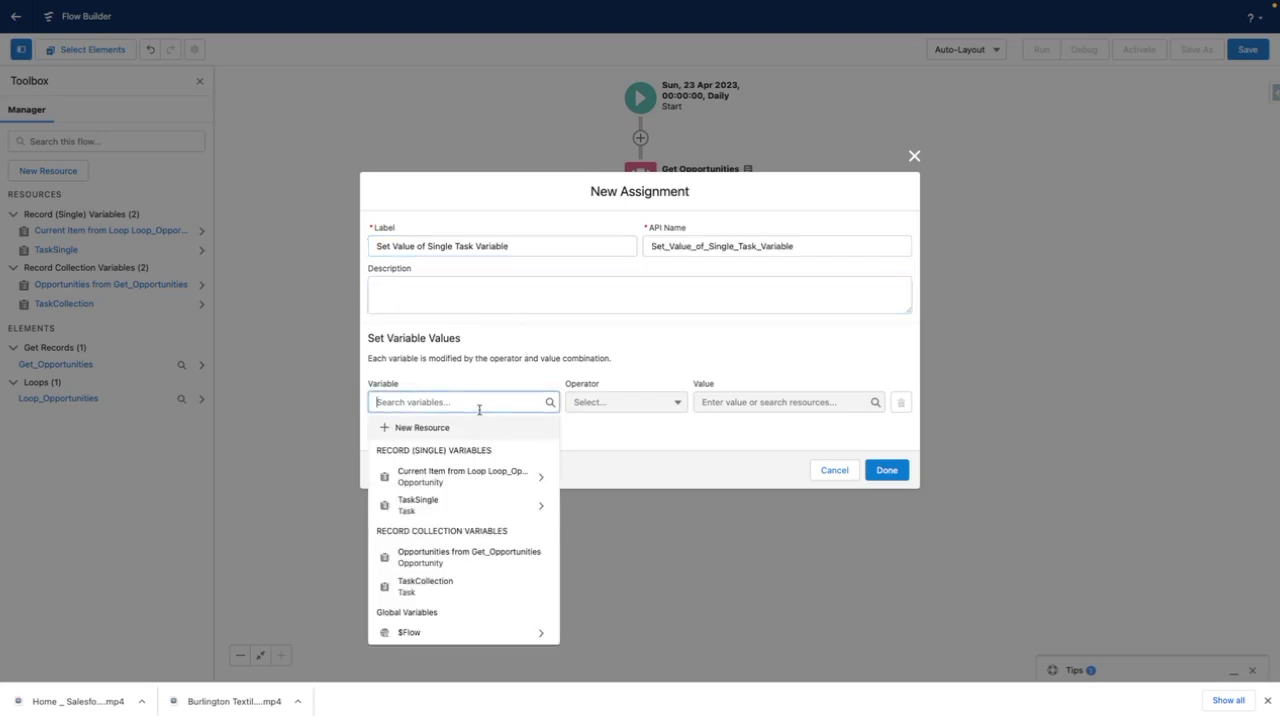
pyautogui.click(457, 506)
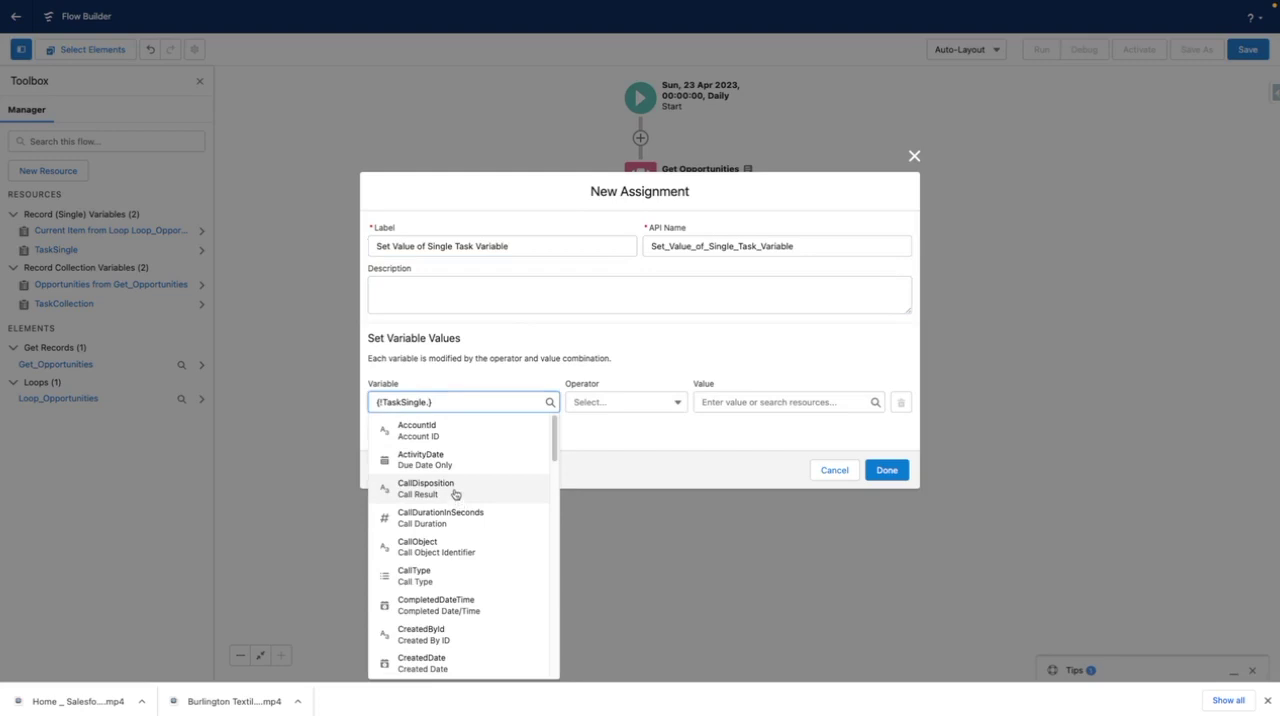
pyautogui.click(447, 430)
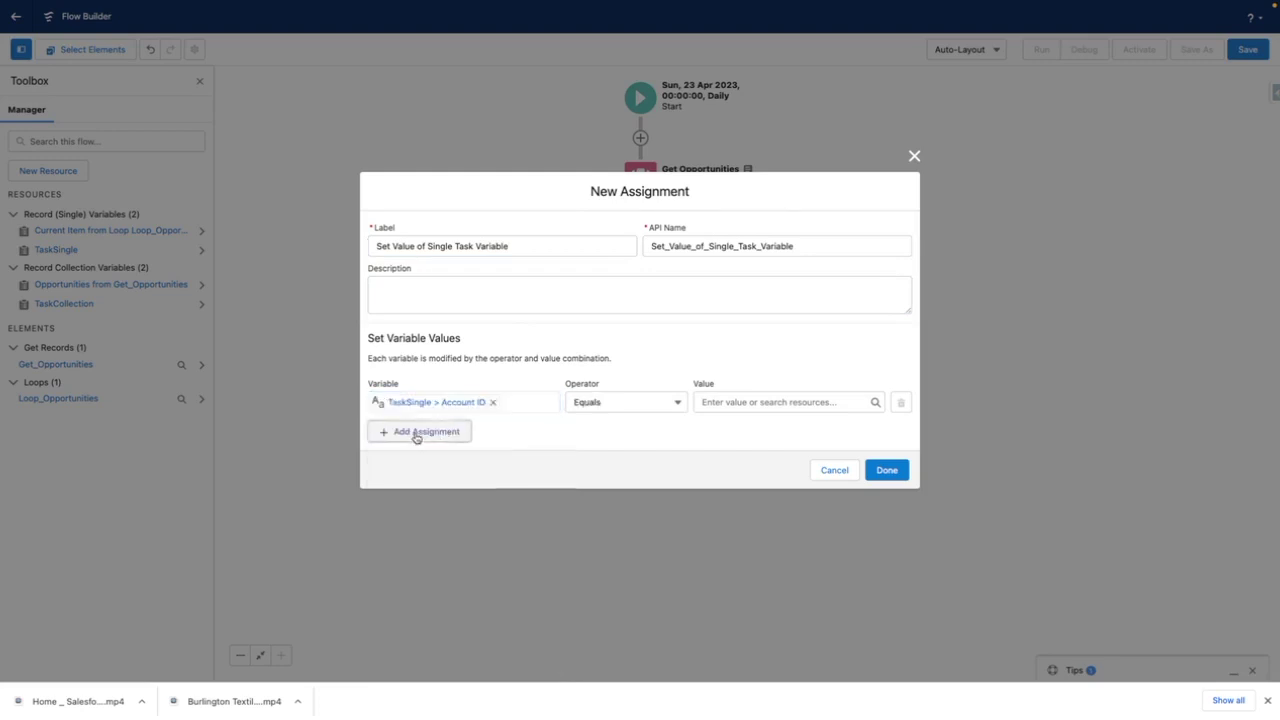
pyautogui.click(420, 433)
pyautogui.click(436, 423)
pyautogui.write('tas')
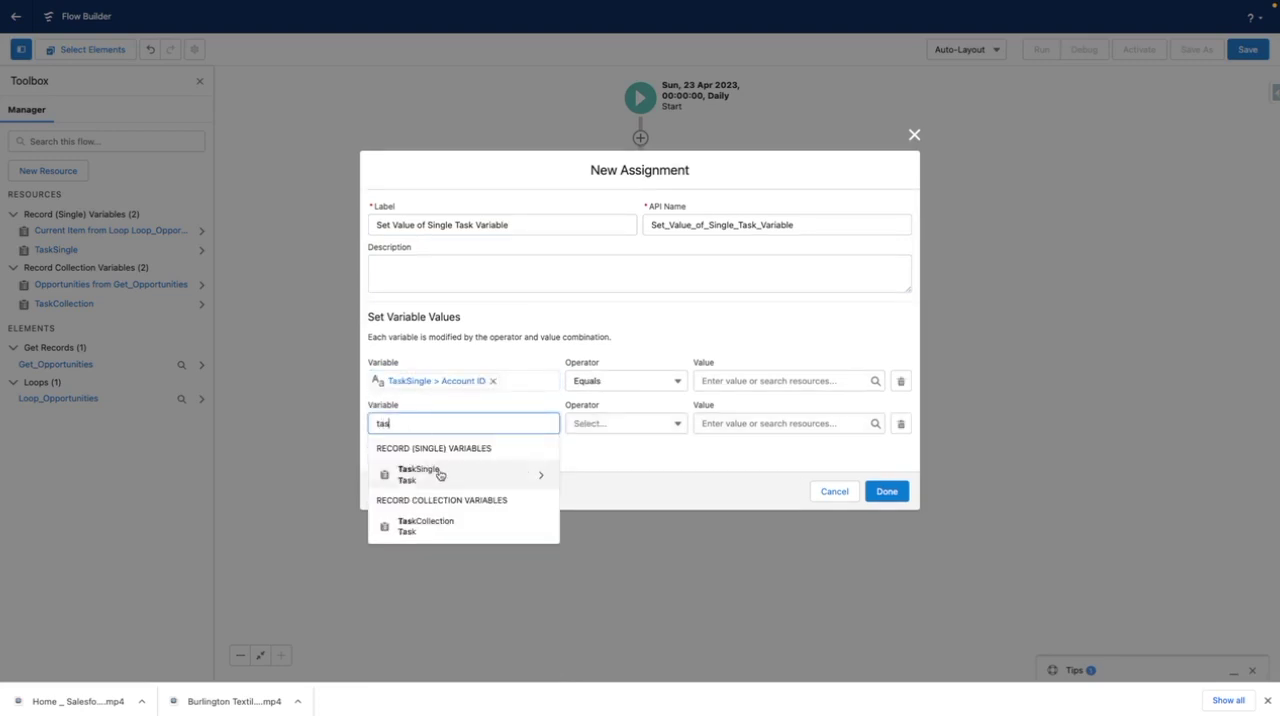
pyautogui.click(437, 474)
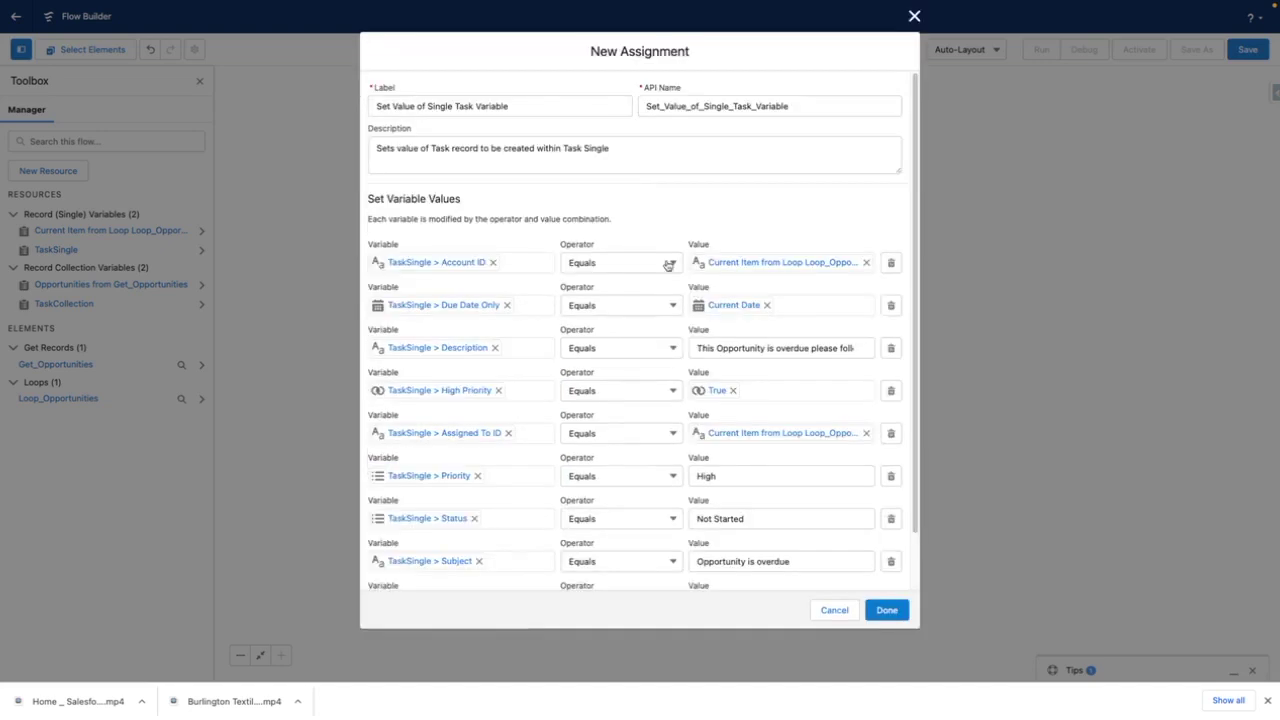
pyautogui.scroll(-2, 668, 264)
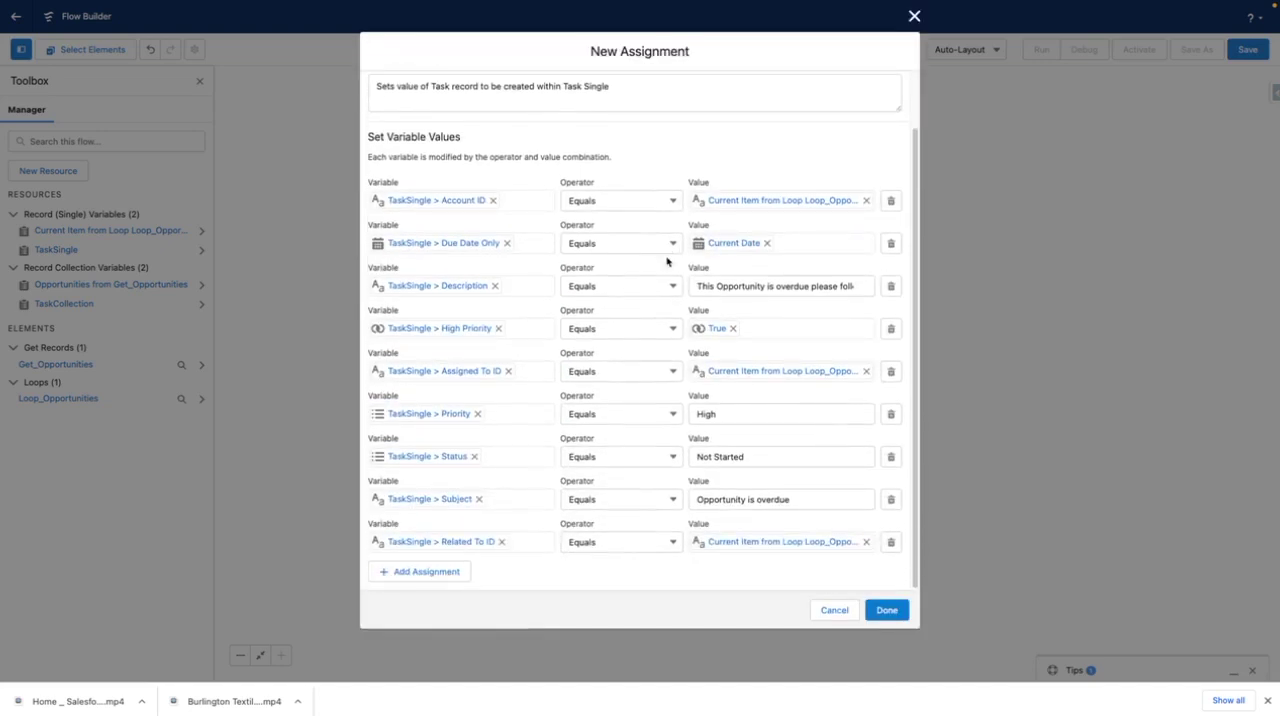
pyautogui.click(886, 610)
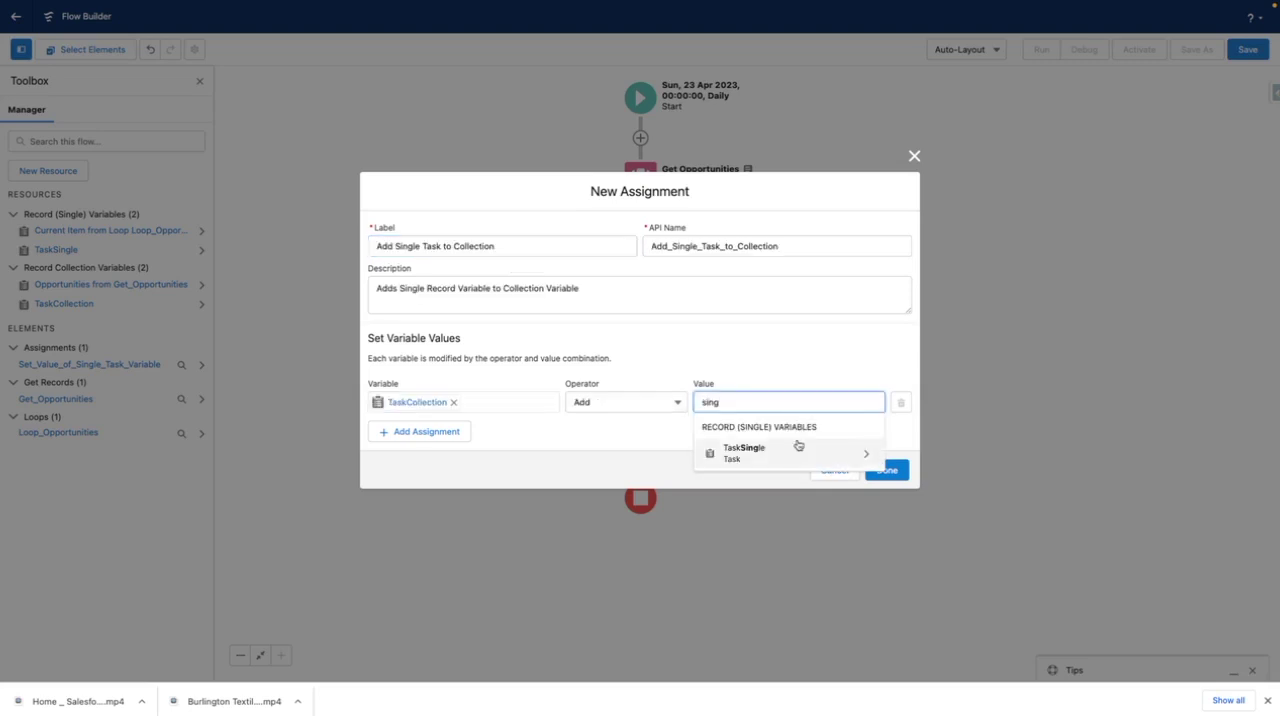
# - Set the assignment to Add the TaskSingle record to TaskCollection and save it
pyautogui.click(797, 451)
pyautogui.click(694, 275)
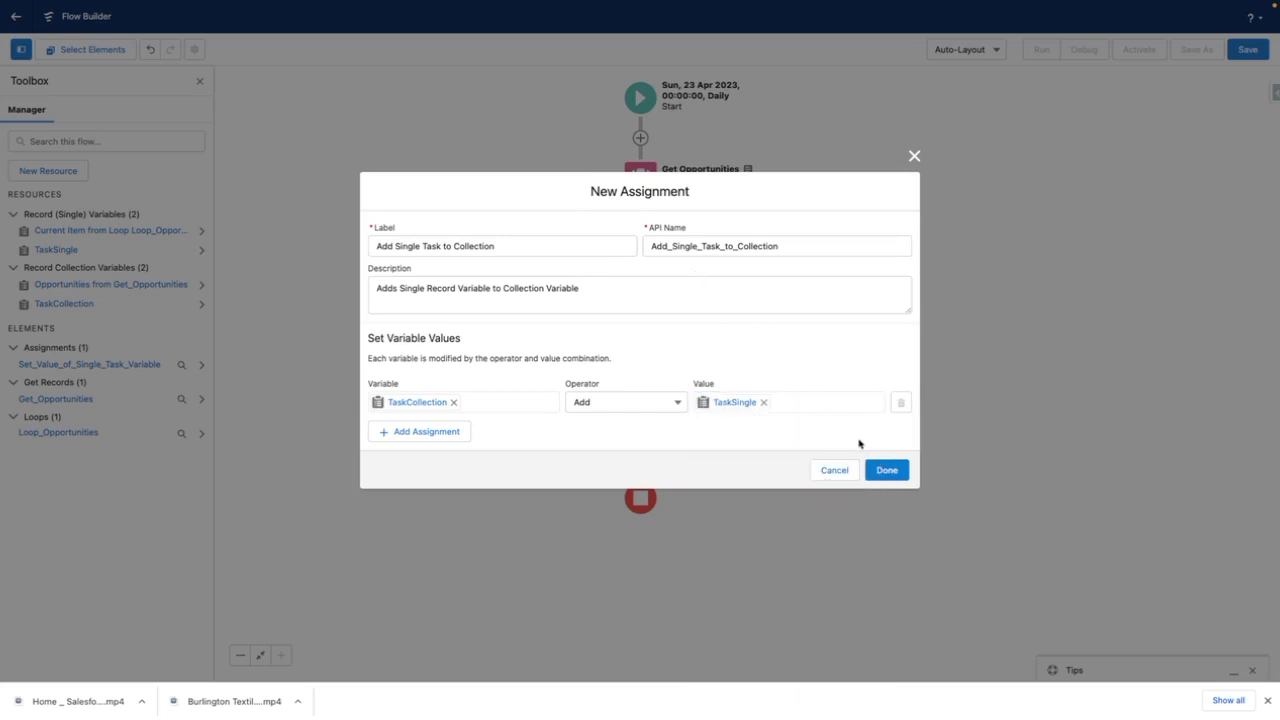
pyautogui.click(887, 472)
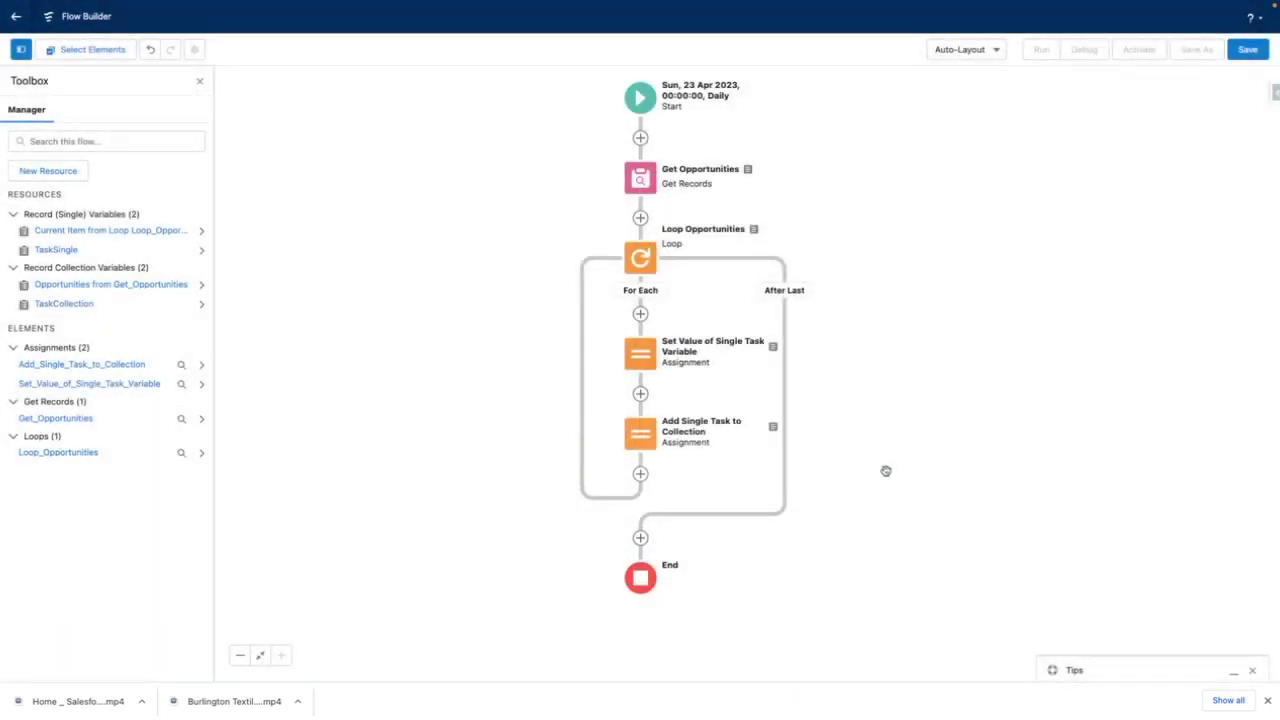
# - Add a Create Records element labelled 'Create Task' after the loop
pyautogui.click(641, 538)
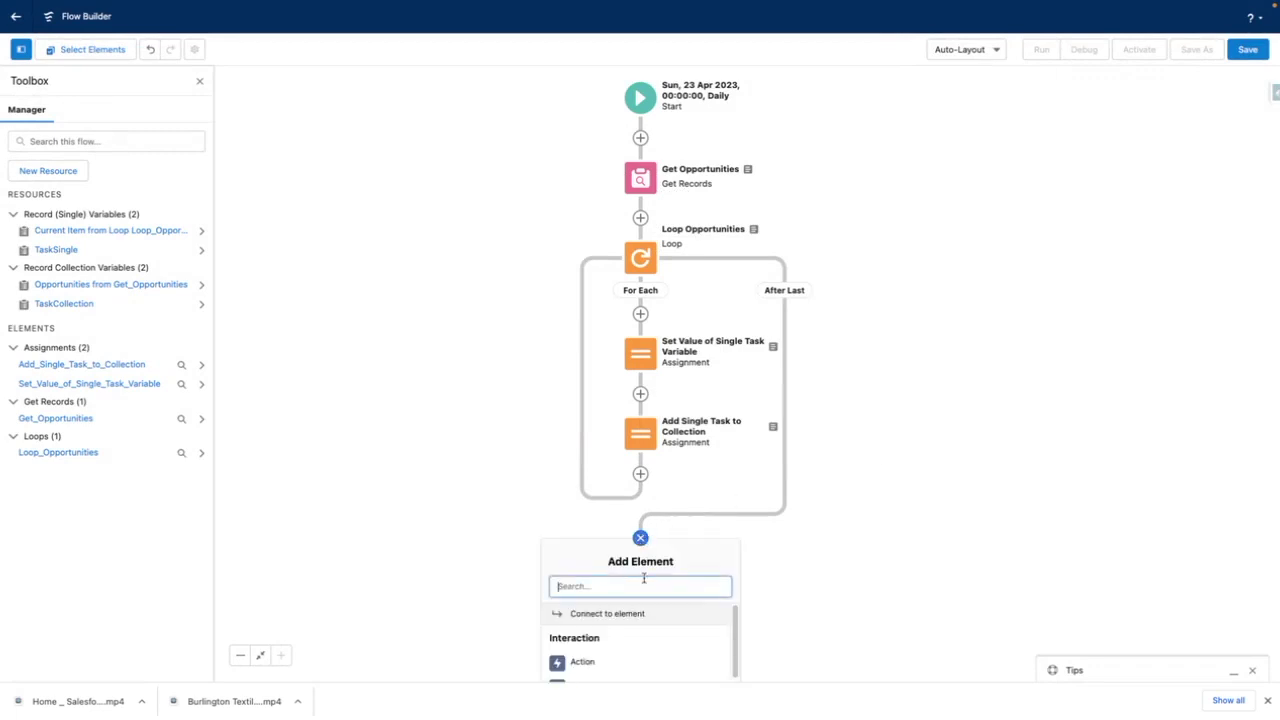
pyautogui.moveTo(849, 574); pyautogui.dragTo(857, 374)
pyautogui.click(646, 336)
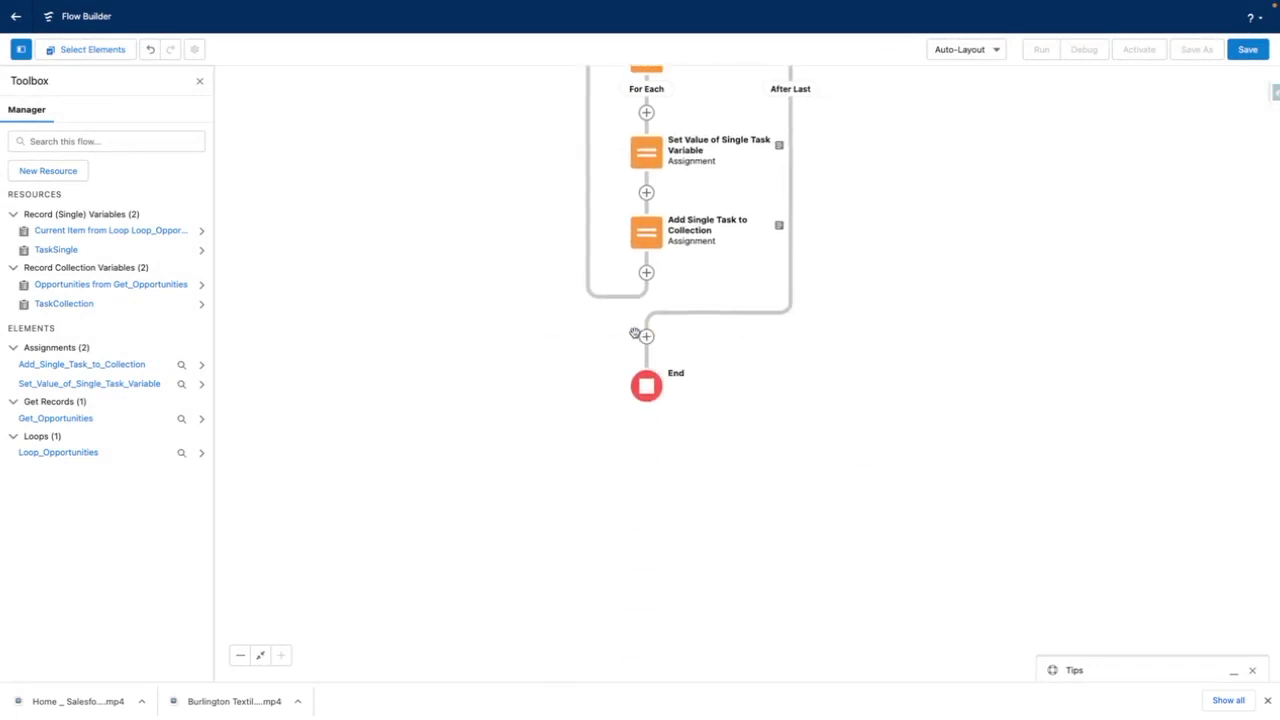
pyautogui.click(646, 337)
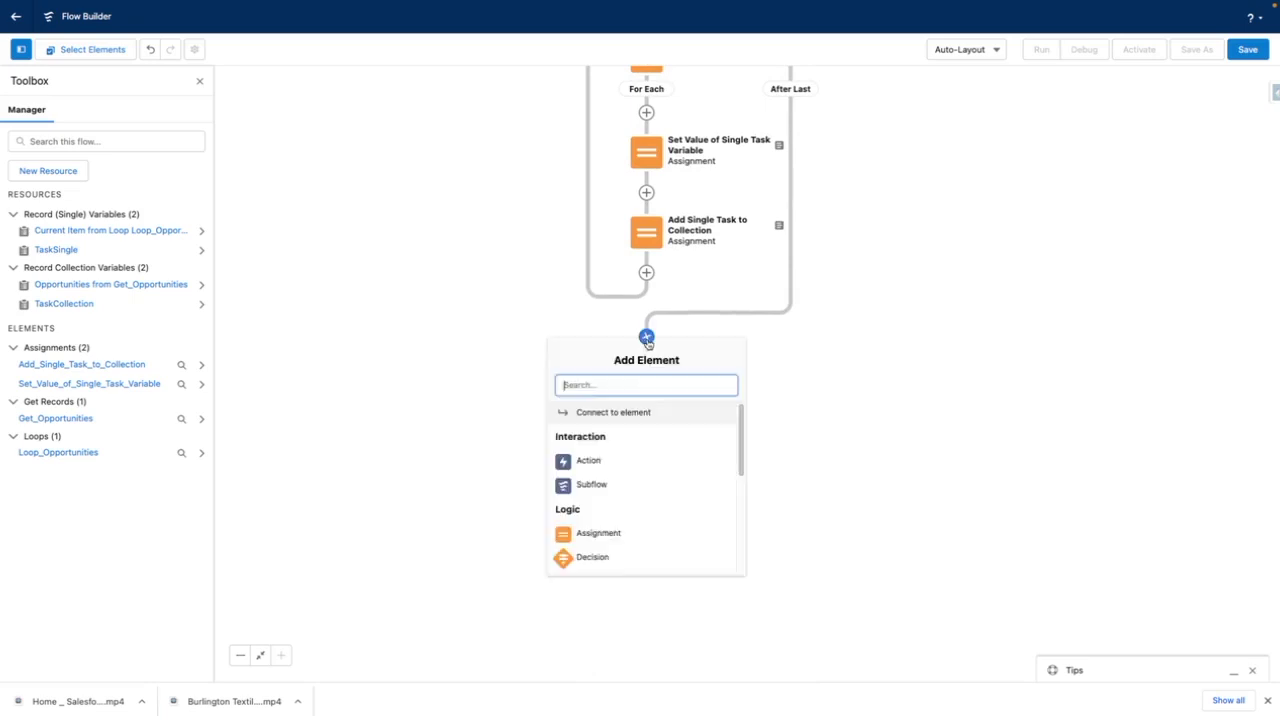
pyautogui.scroll(-5, 643, 464)
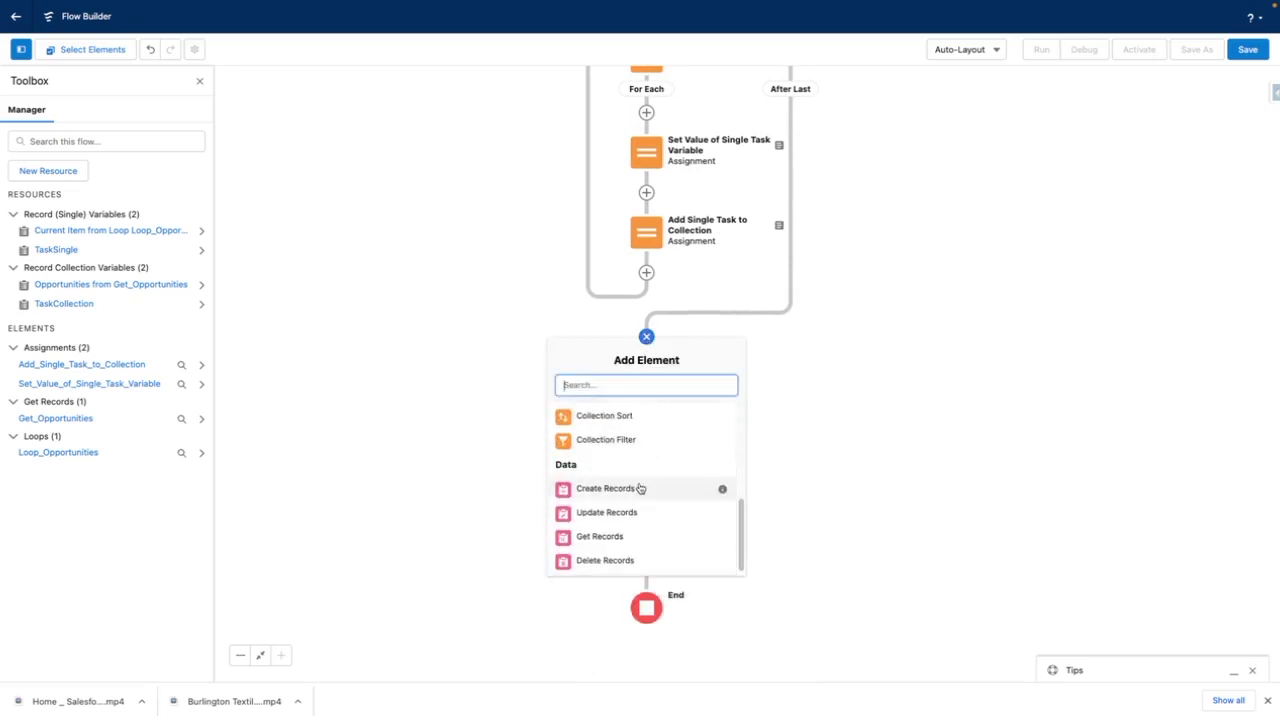
pyautogui.click(638, 488)
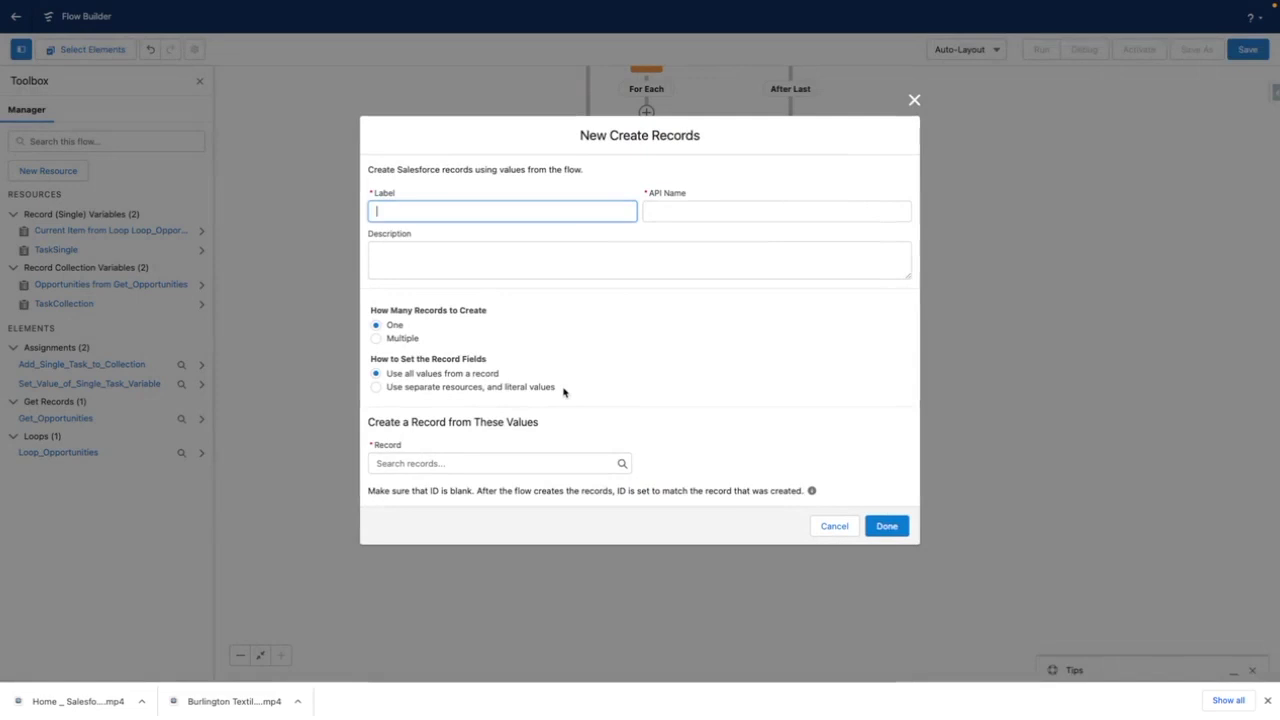
pyautogui.write('Create Task')
pyautogui.click(445, 263)
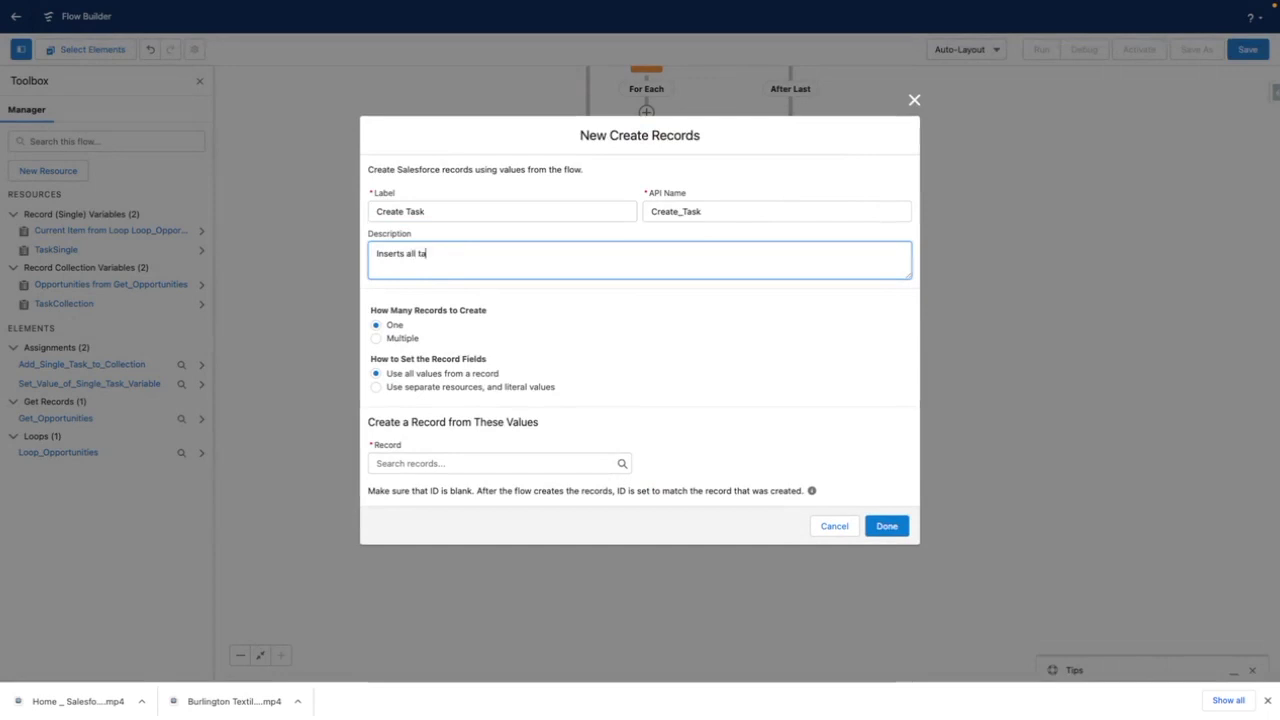
# - Make it create multiple records from TaskCollection and save it
pyautogui.click(376, 338)
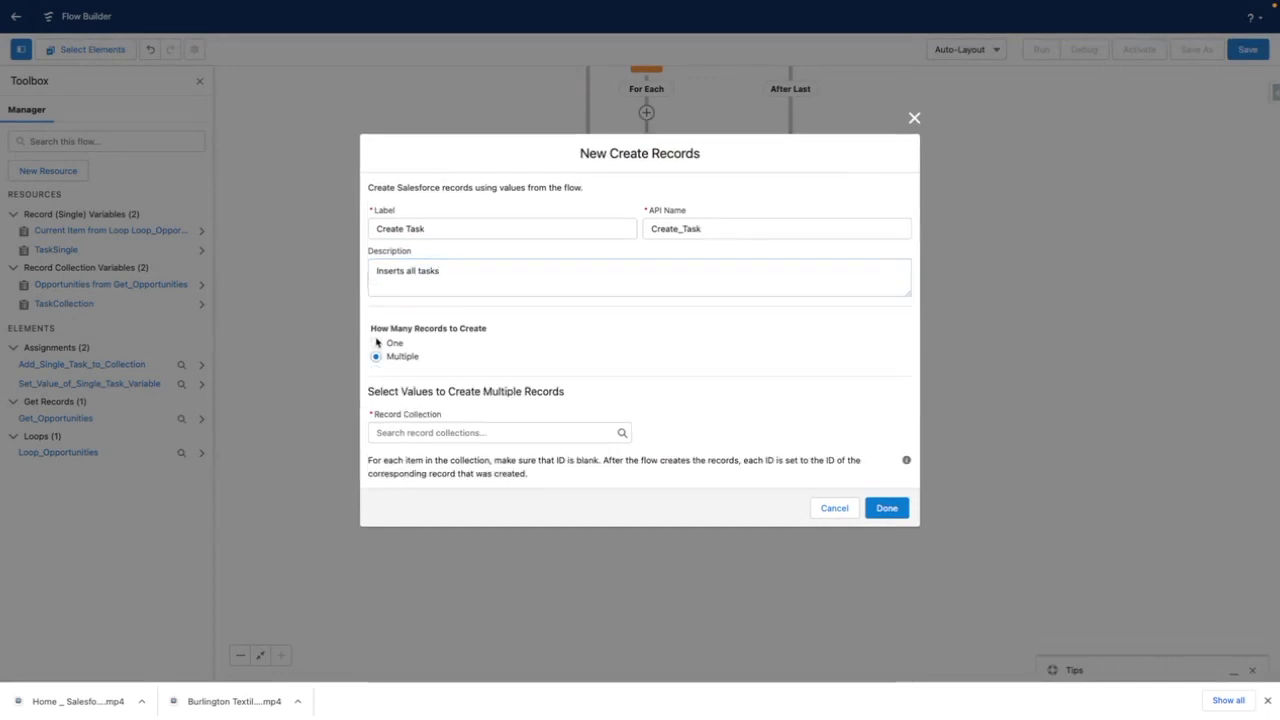
pyautogui.click(421, 436)
pyautogui.click(457, 535)
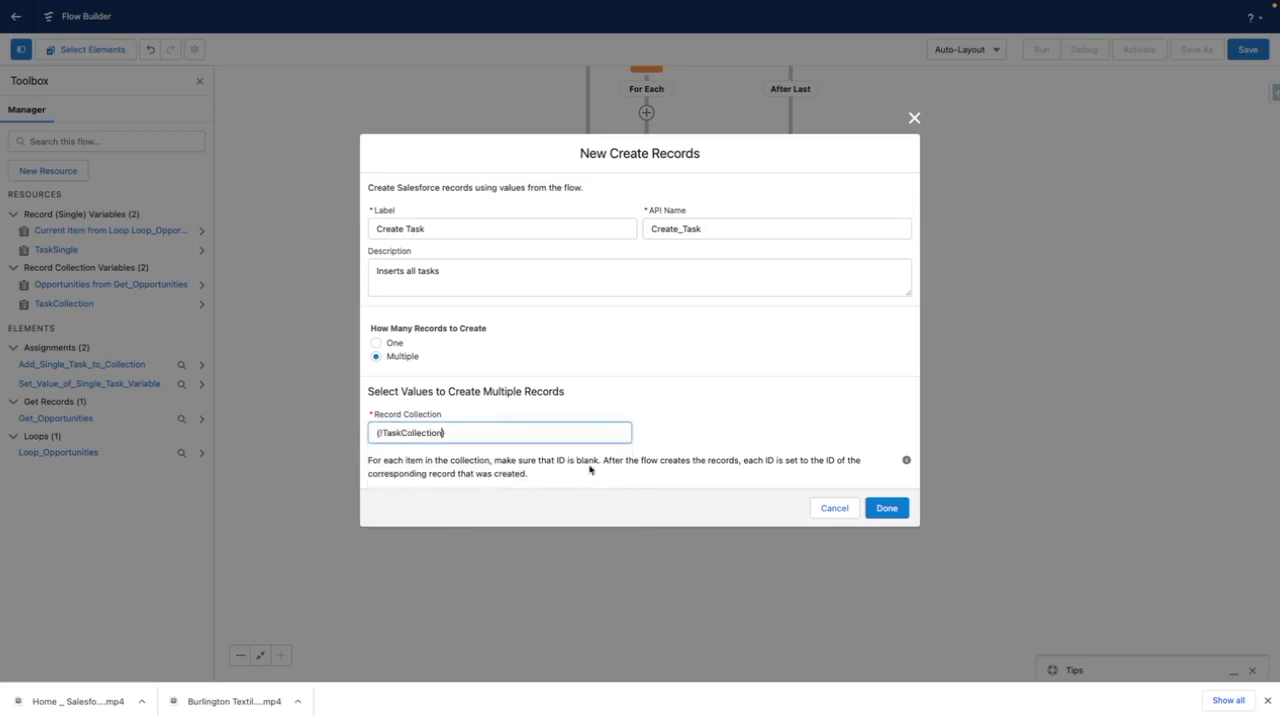
pyautogui.click(864, 511)
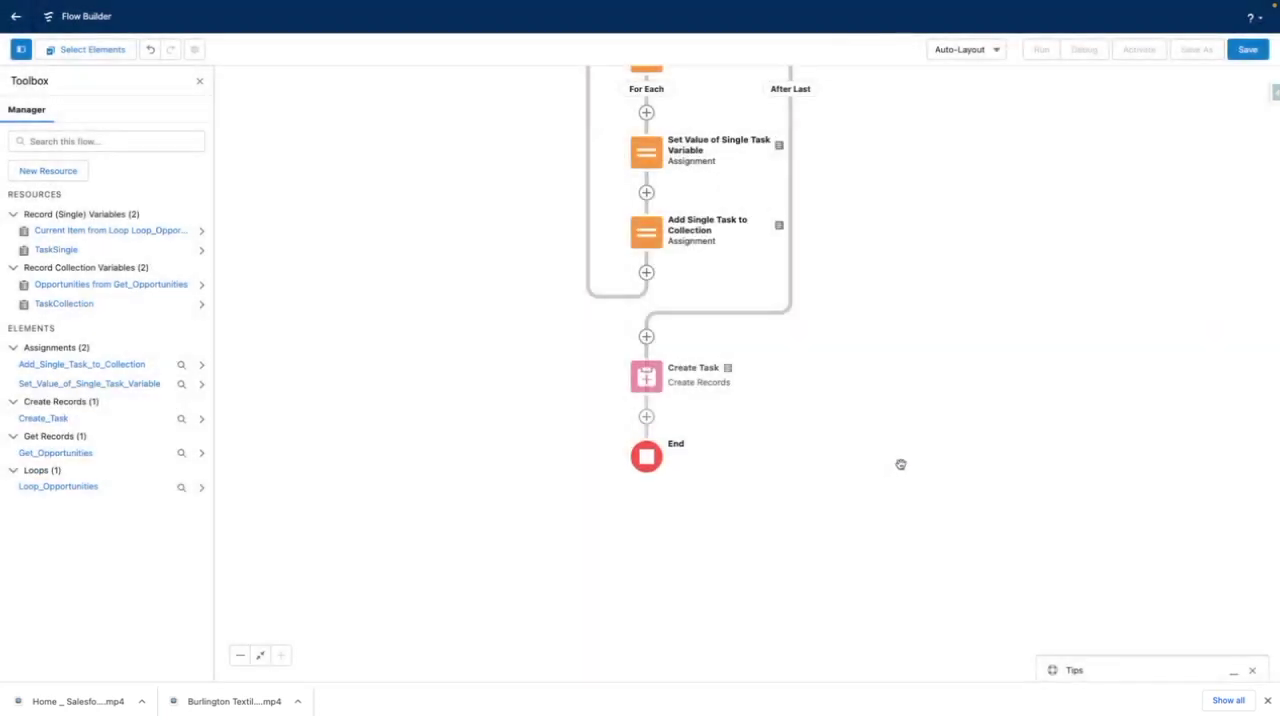
# - Show the element list for inserting between Get Opportunities and Loop Opportunities
pyautogui.moveTo(896, 271); pyautogui.dragTo(846, 431)
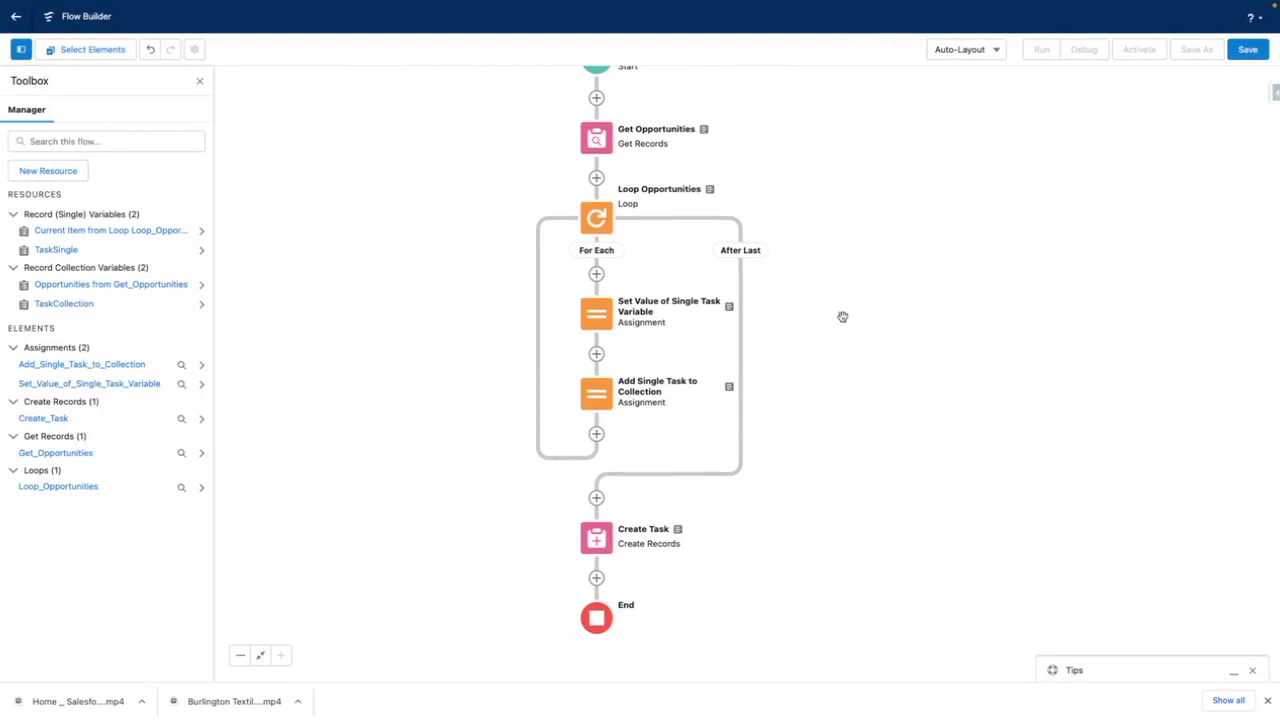
pyautogui.moveTo(843, 317); pyautogui.dragTo(855, 356)
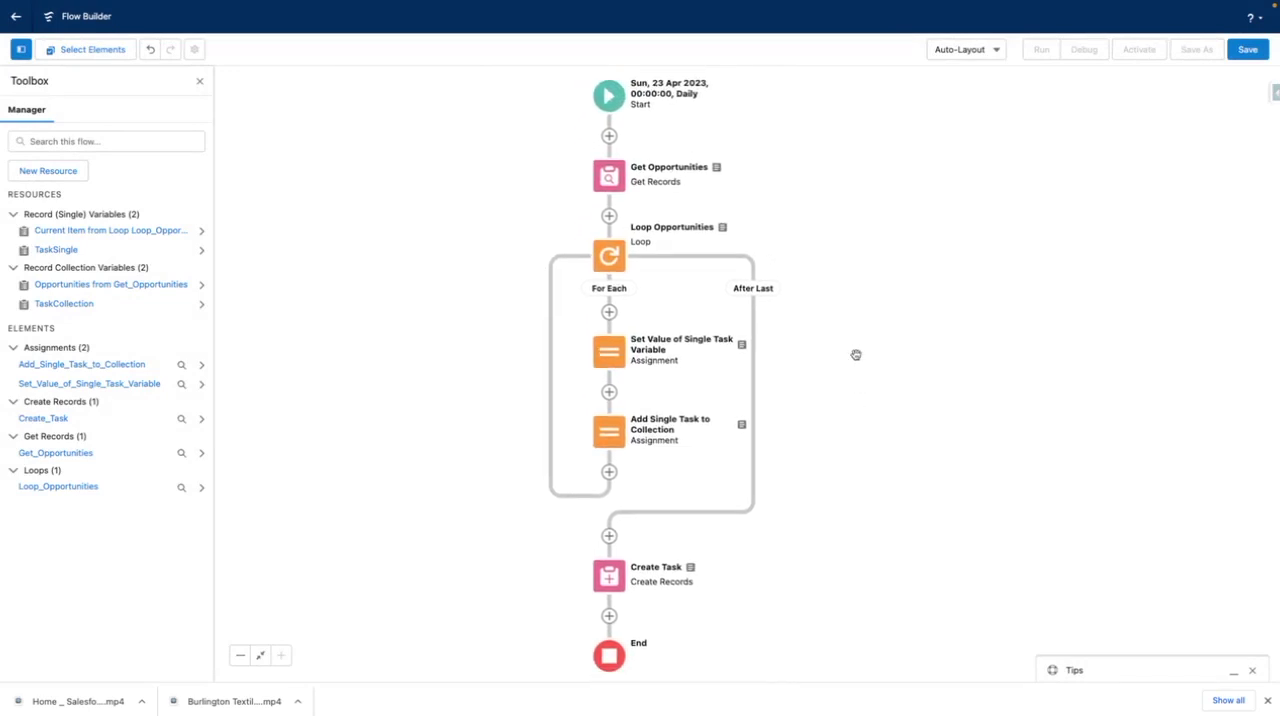
pyautogui.click(608, 216)
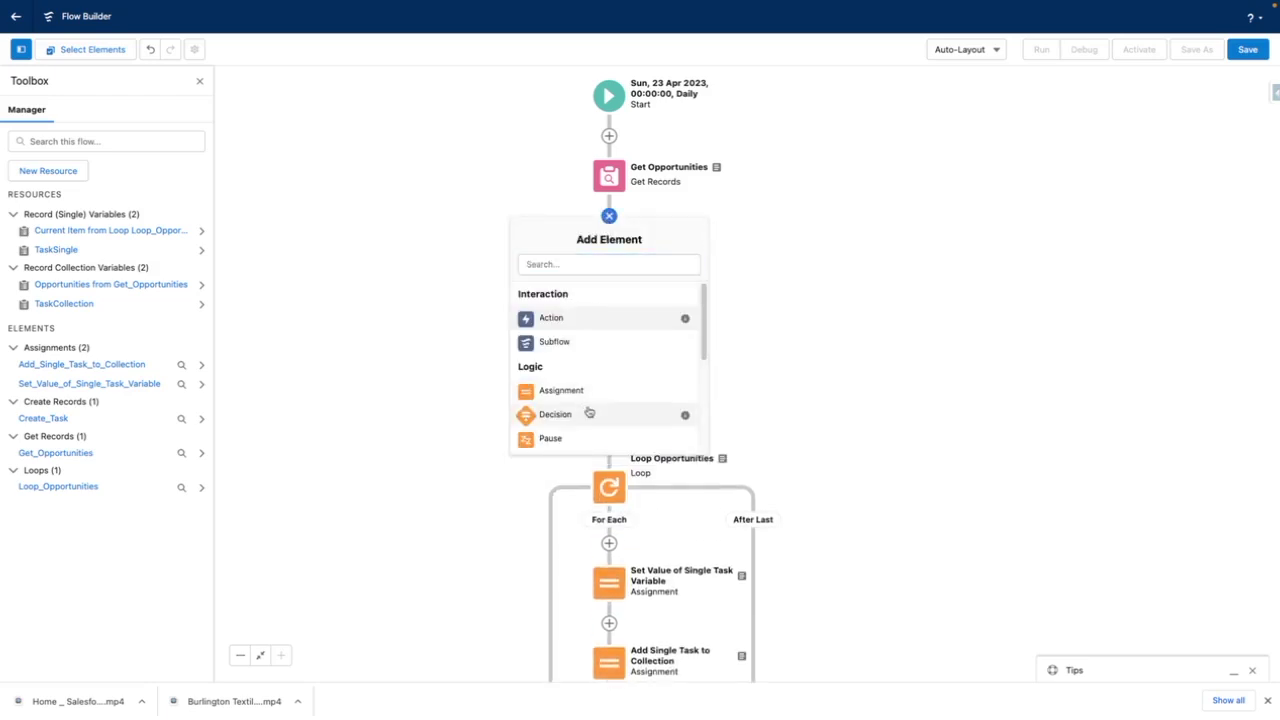
# - Insert a Decision labelled 'Opportunities are found?' with description 'Accesses whether there are overdue Opportunities'
pyautogui.click(588, 410)
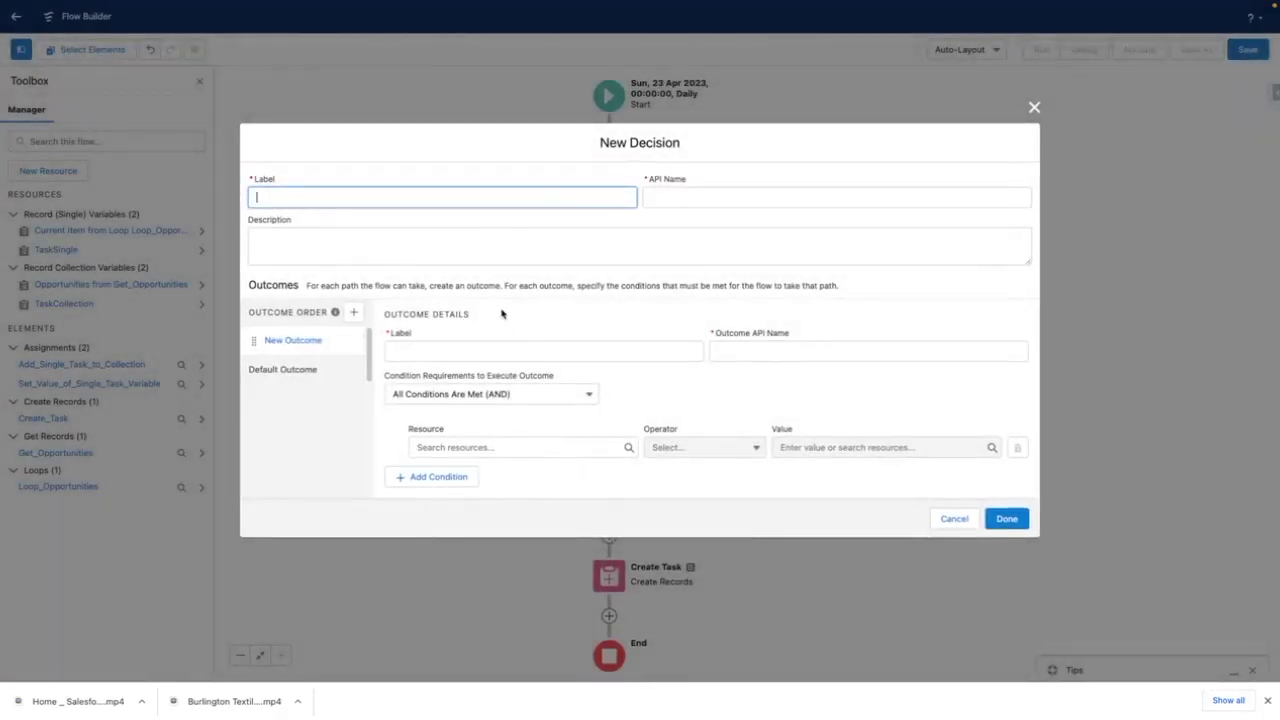
pyautogui.write('Opportunites are fou')
pyautogui.click(312, 201)
pyautogui.click(285, 245)
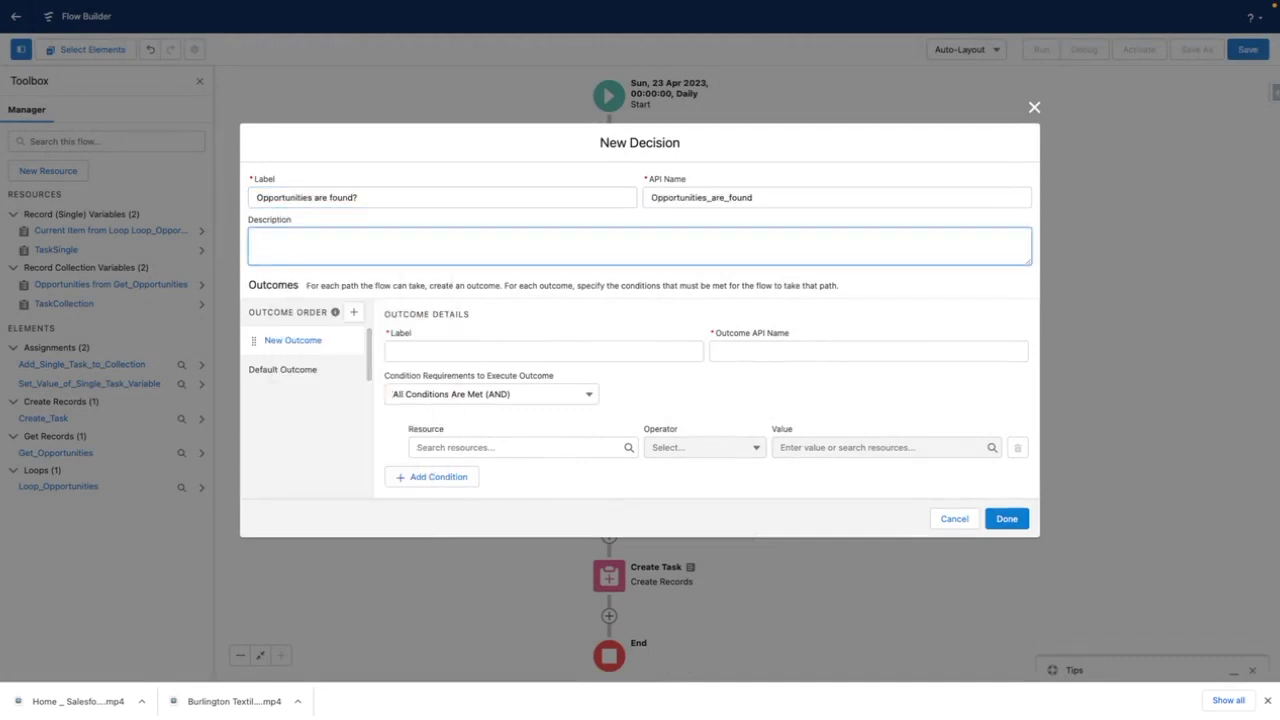
pyautogui.write('Accesses whether there are overdue Opportunities')
# - Add a TRUE outcome that tests Opportunities from Get_Opportunities, then confirm the decision
pyautogui.click(543, 351)
pyautogui.write('TRUE')
pyautogui.click(520, 447)
pyautogui.write('oppo')
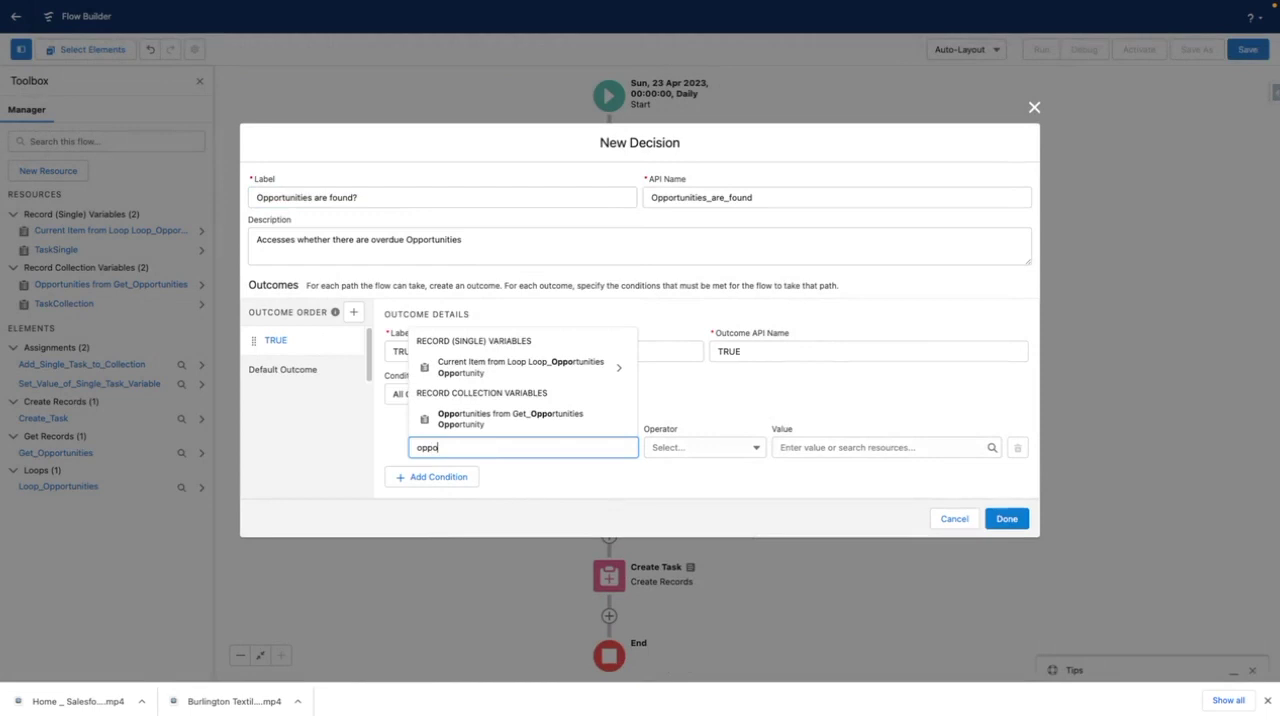
pyautogui.click(510, 418)
pyautogui.click(705, 449)
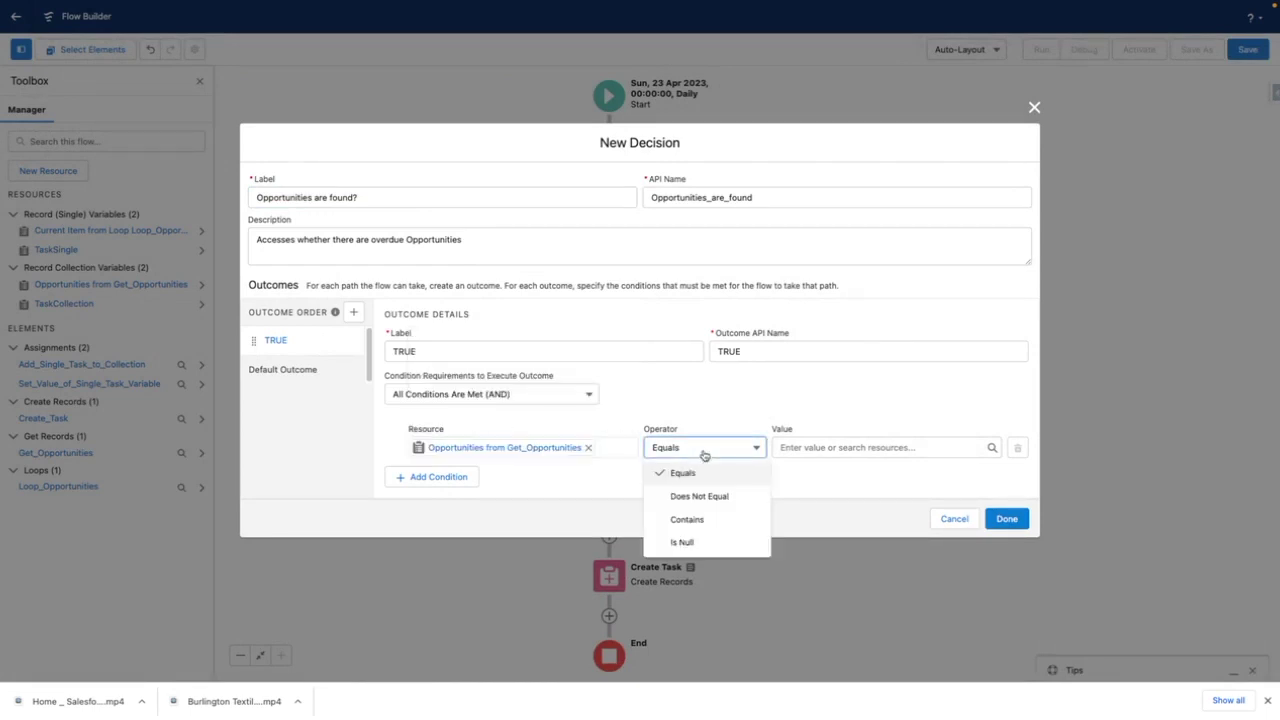
pyautogui.click(712, 538)
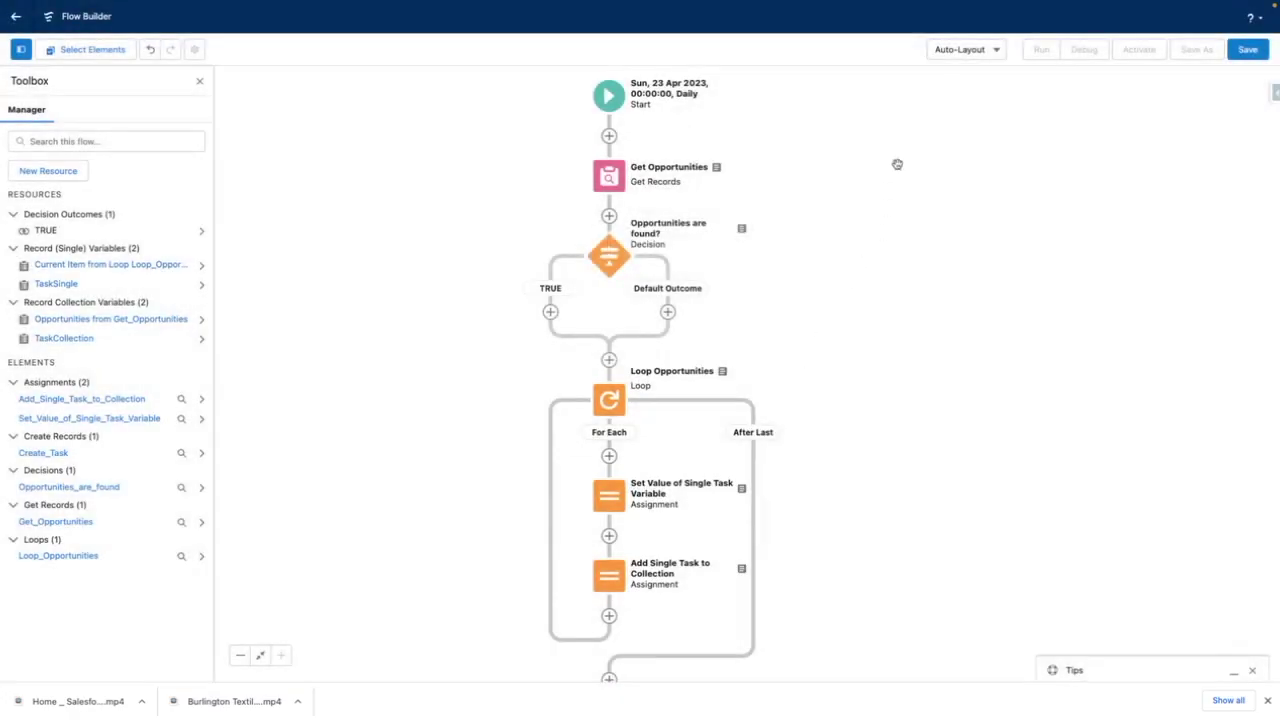
# - Route the TRUE outcome into Loop Opportunities via Free-Form layout, then return to Auto-Layout
pyautogui.click(946, 53)
pyautogui.click(966, 102)
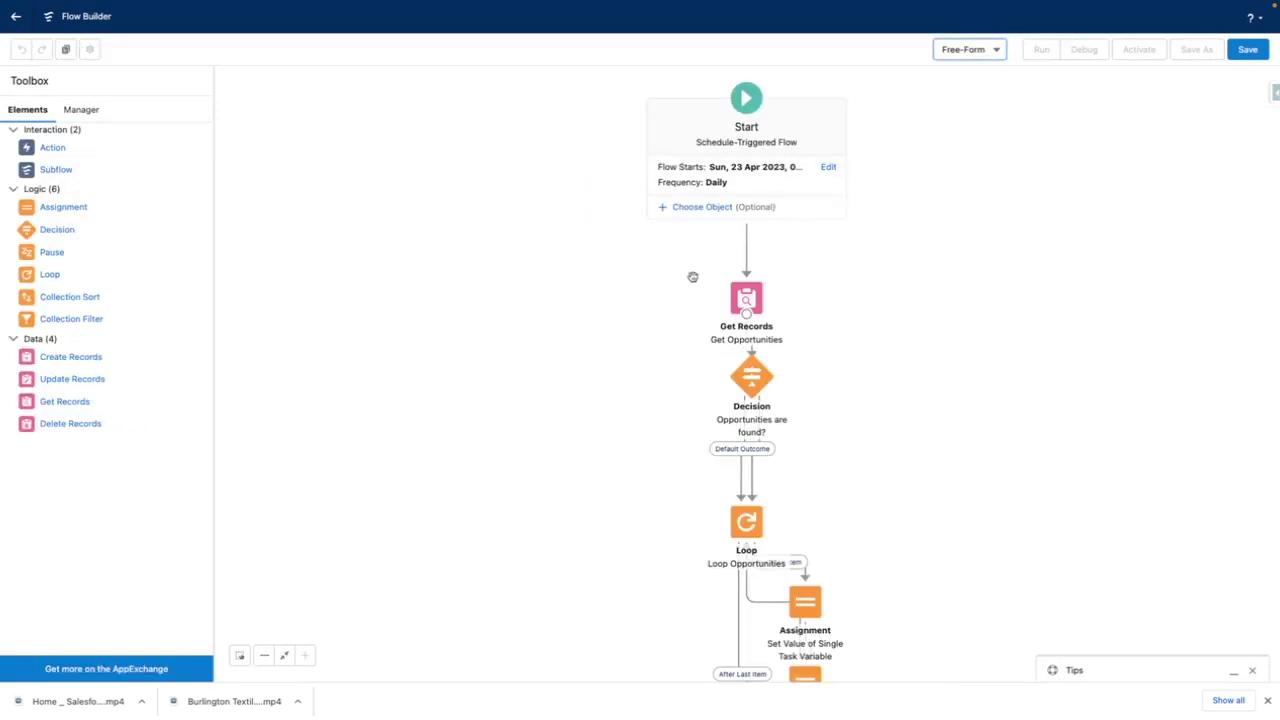
pyautogui.click(741, 451)
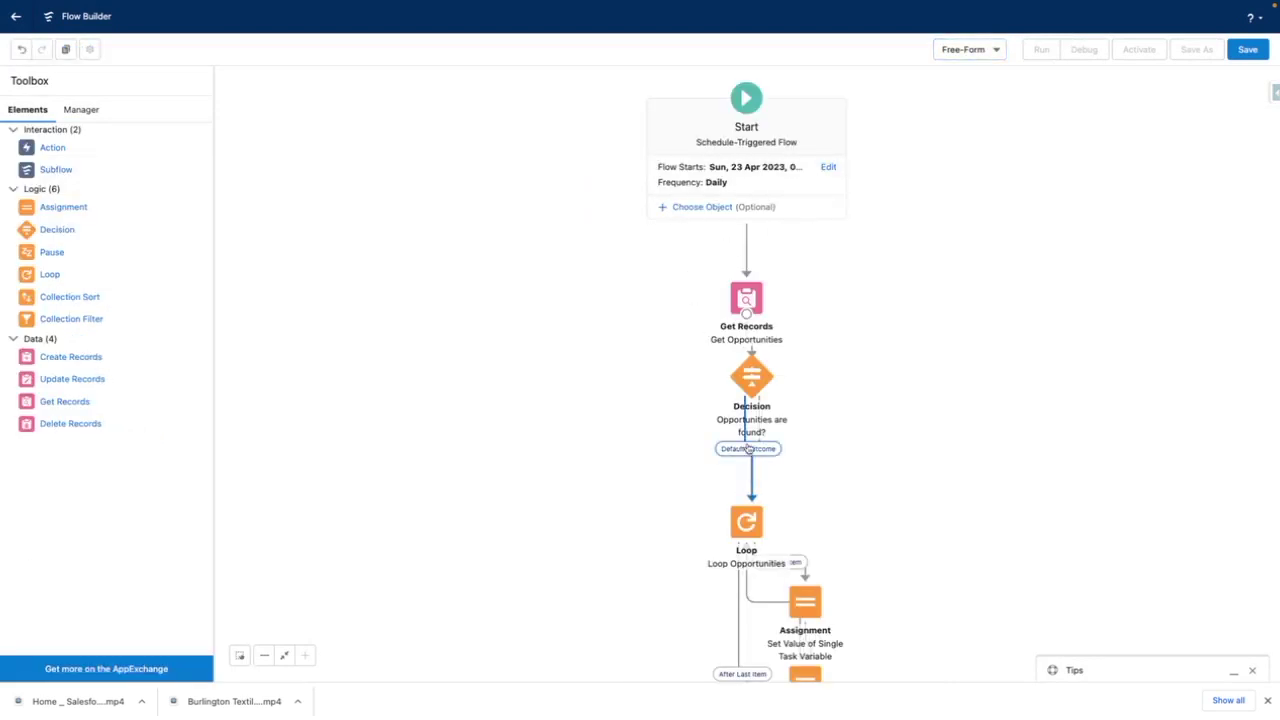
pyautogui.click(956, 50)
pyautogui.click(966, 80)
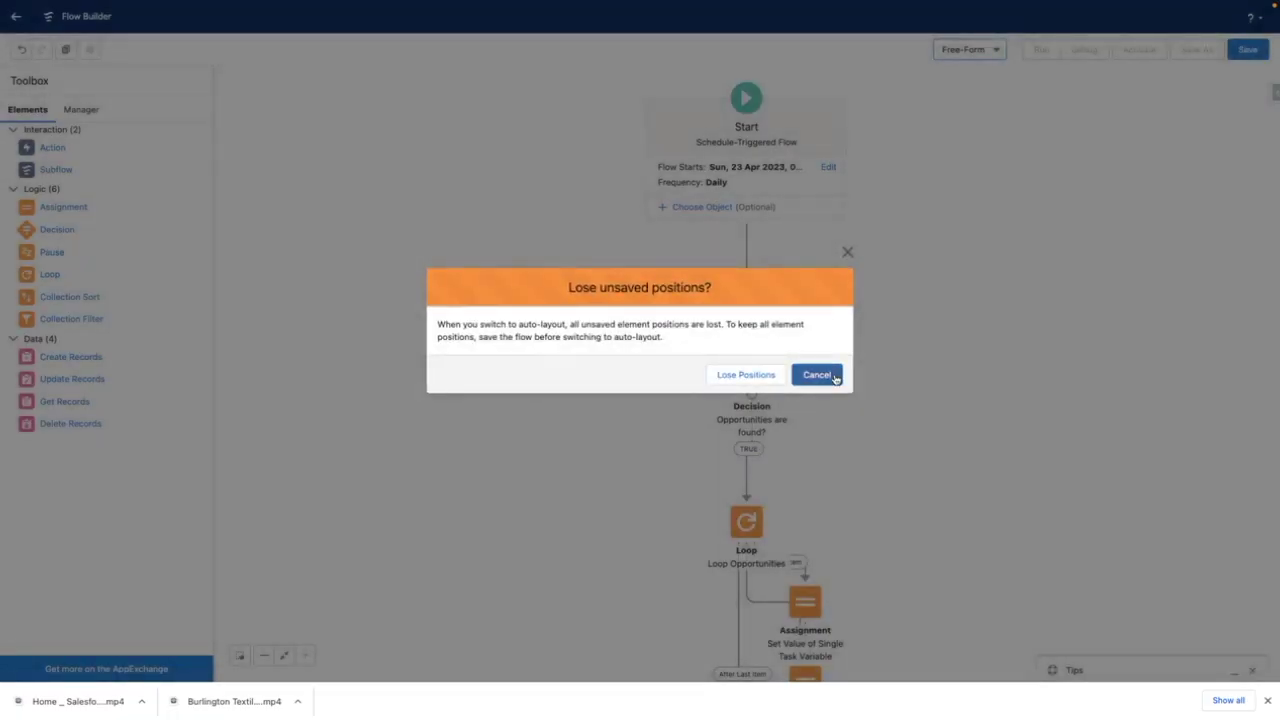
pyautogui.click(835, 378)
pyautogui.scroll(-3, 891, 411)
pyautogui.click(521, 540)
# - Add an Update Records element after Create Task, giving it a label and description
pyautogui.write('upd')
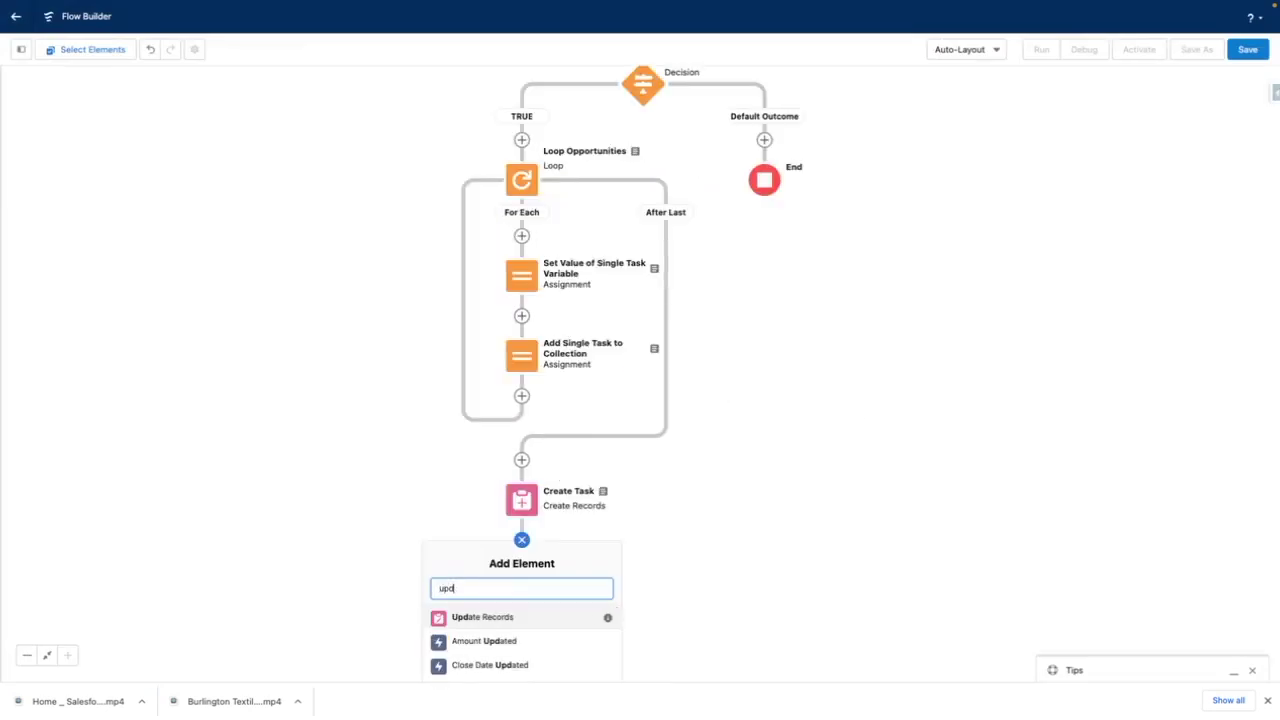
pyautogui.click(483, 617)
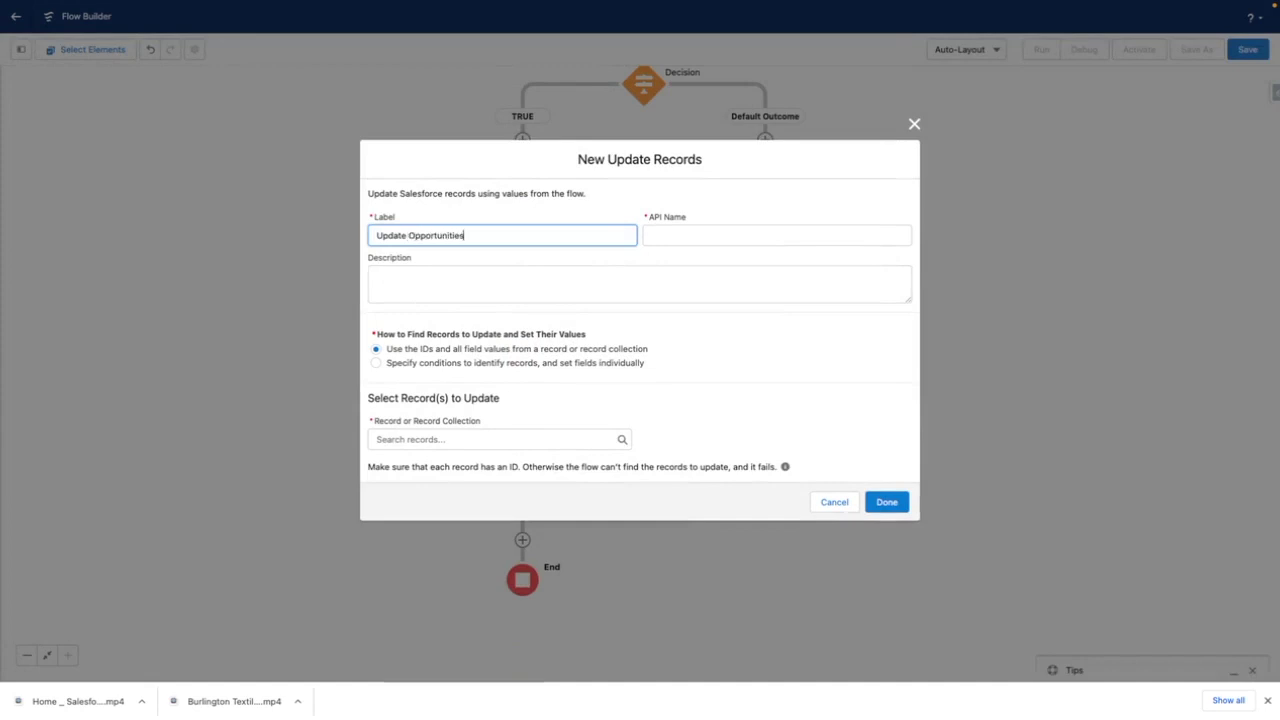
pyautogui.click(458, 277)
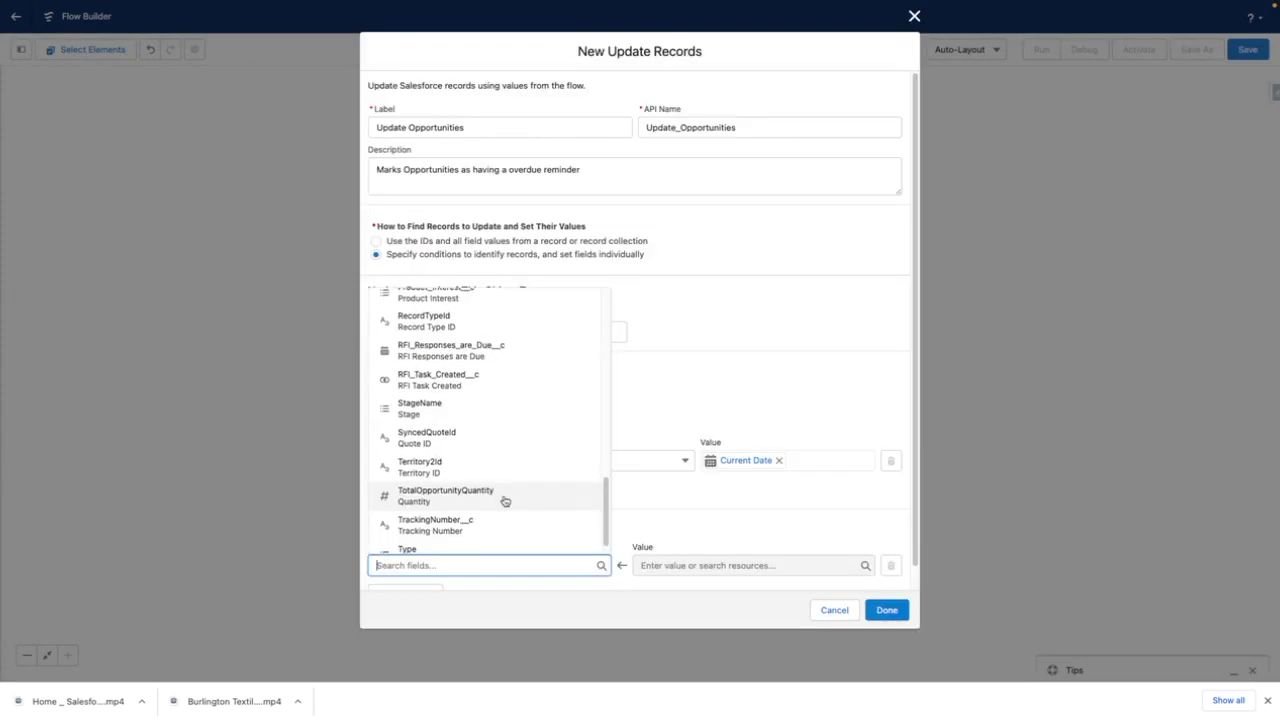
pyautogui.scroll(-1, 504, 500)
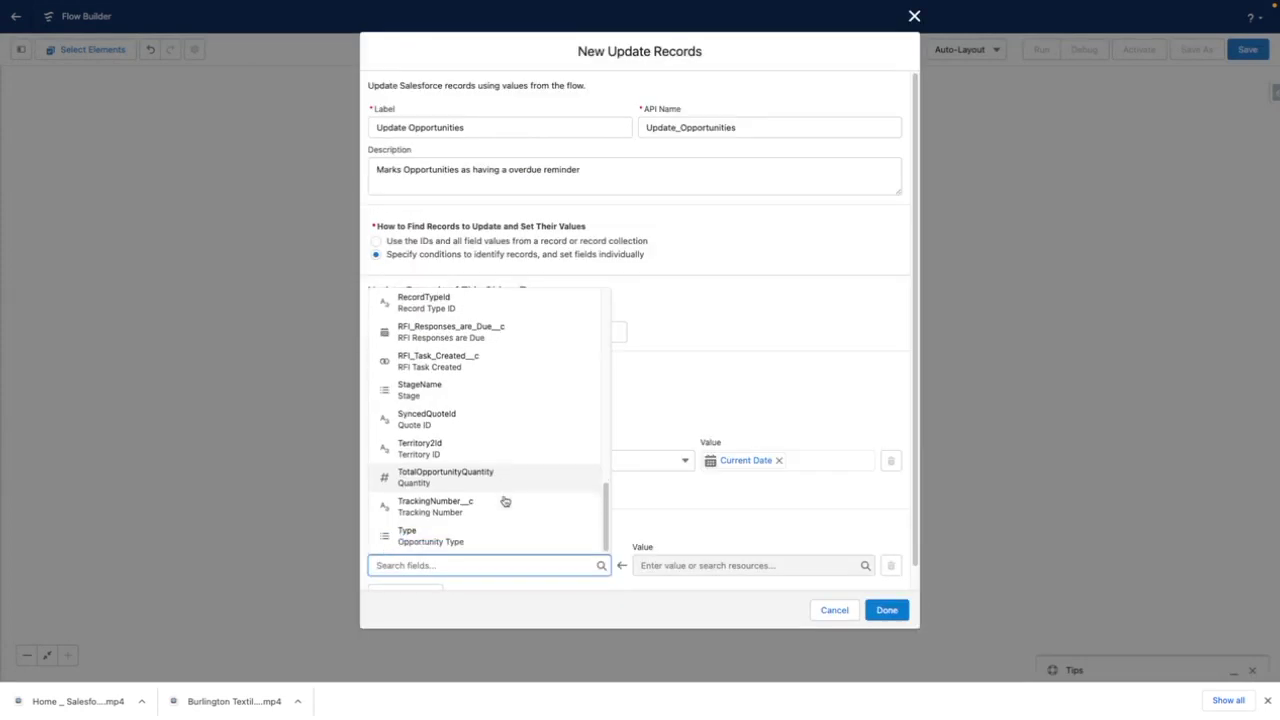
# - Set RFI_Task_Created__c to $GlobalConstant.True and finish the Update Opportunities element
pyautogui.click(473, 363)
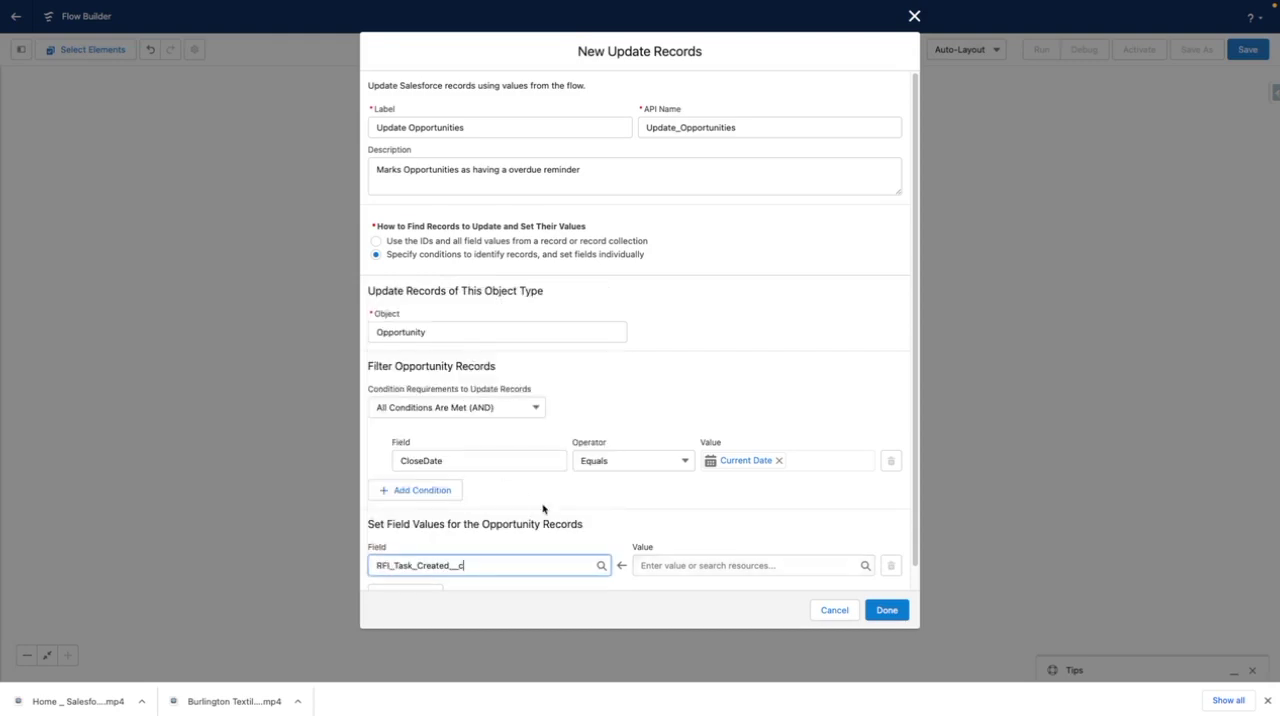
pyautogui.click(666, 565)
pyautogui.write('ta')
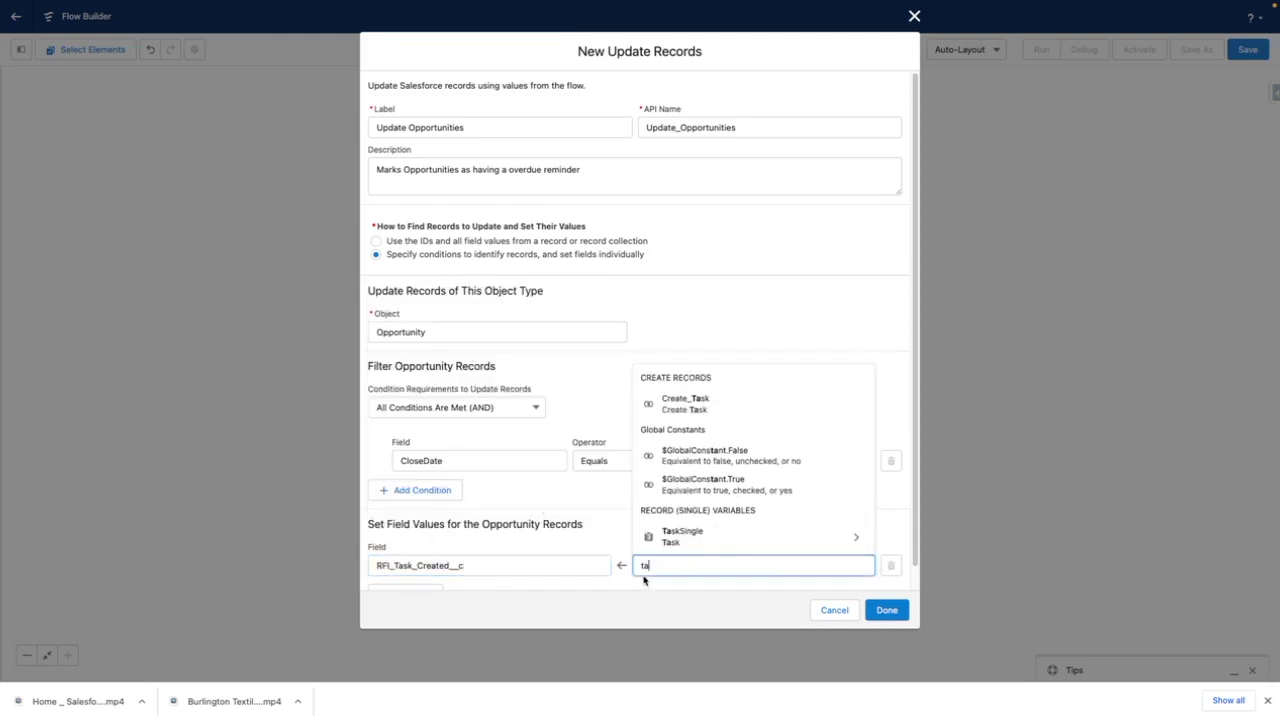
pyautogui.click(745, 487)
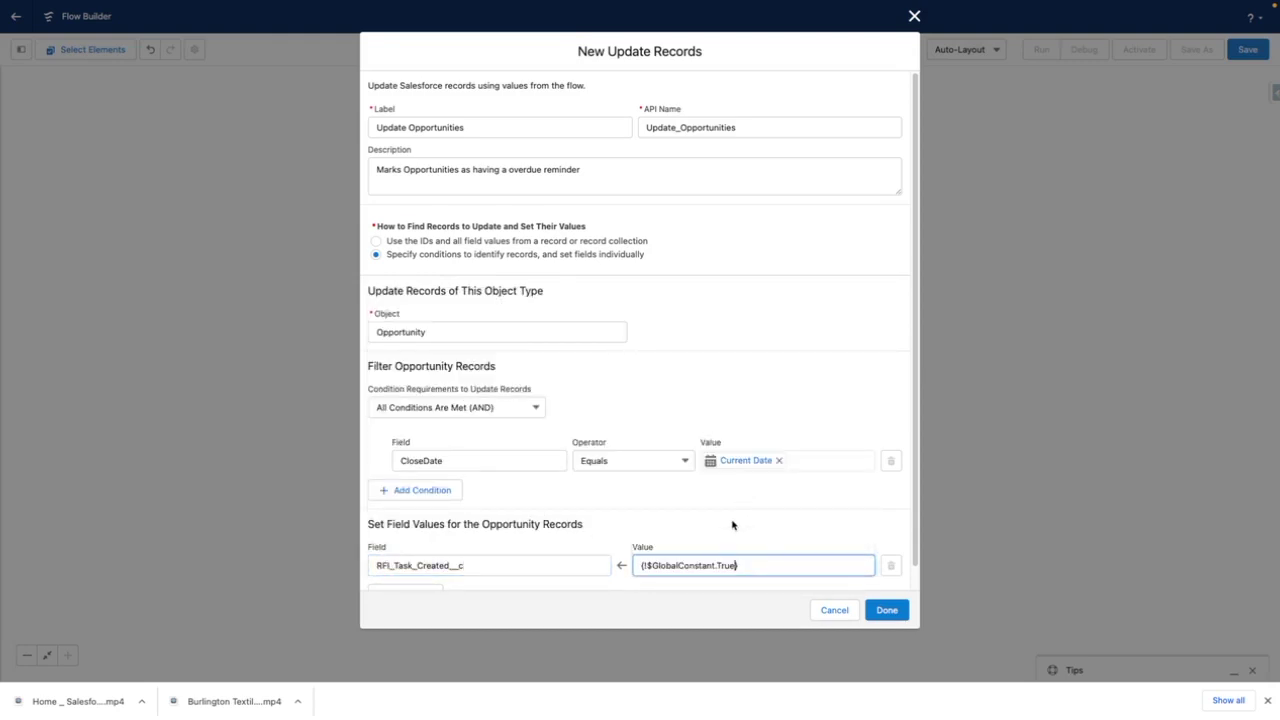
pyautogui.click(886, 610)
# - Add an RFI_Task_Created__c Equals False condition to the Get Opportunities filter
pyautogui.moveTo(774, 360); pyautogui.dragTo(760, 523)
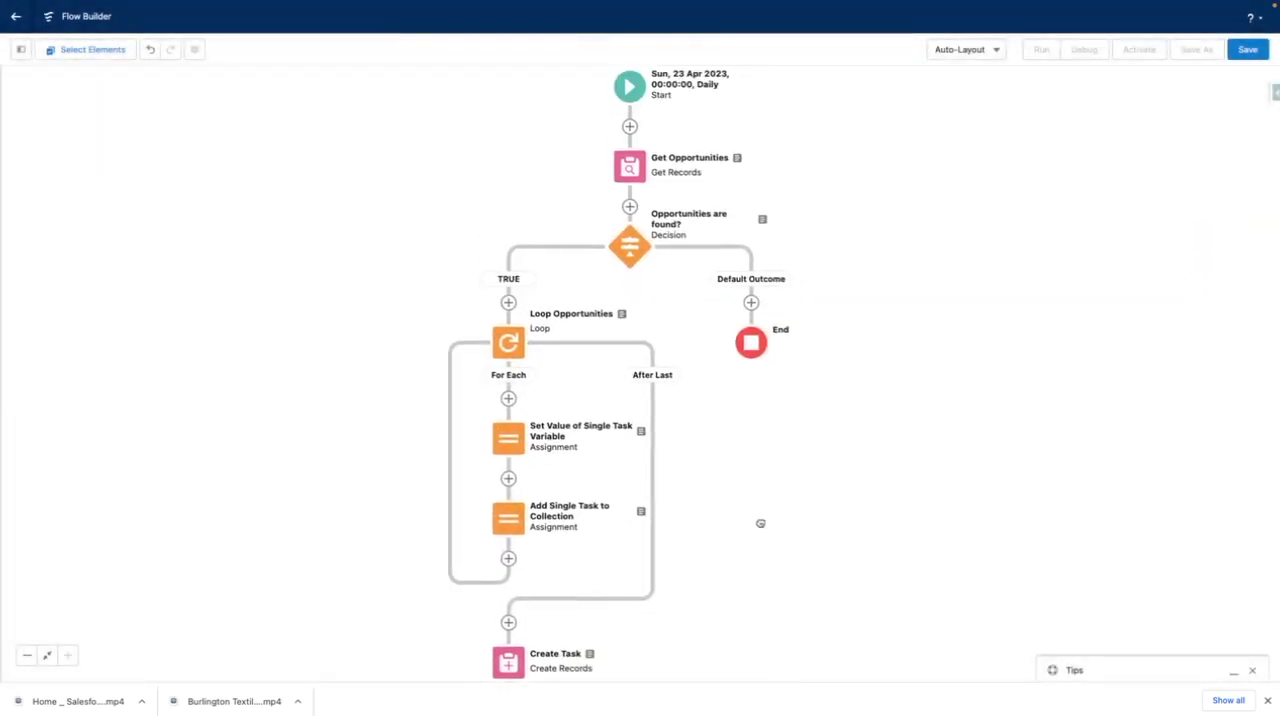
pyautogui.doubleClick(629, 178)
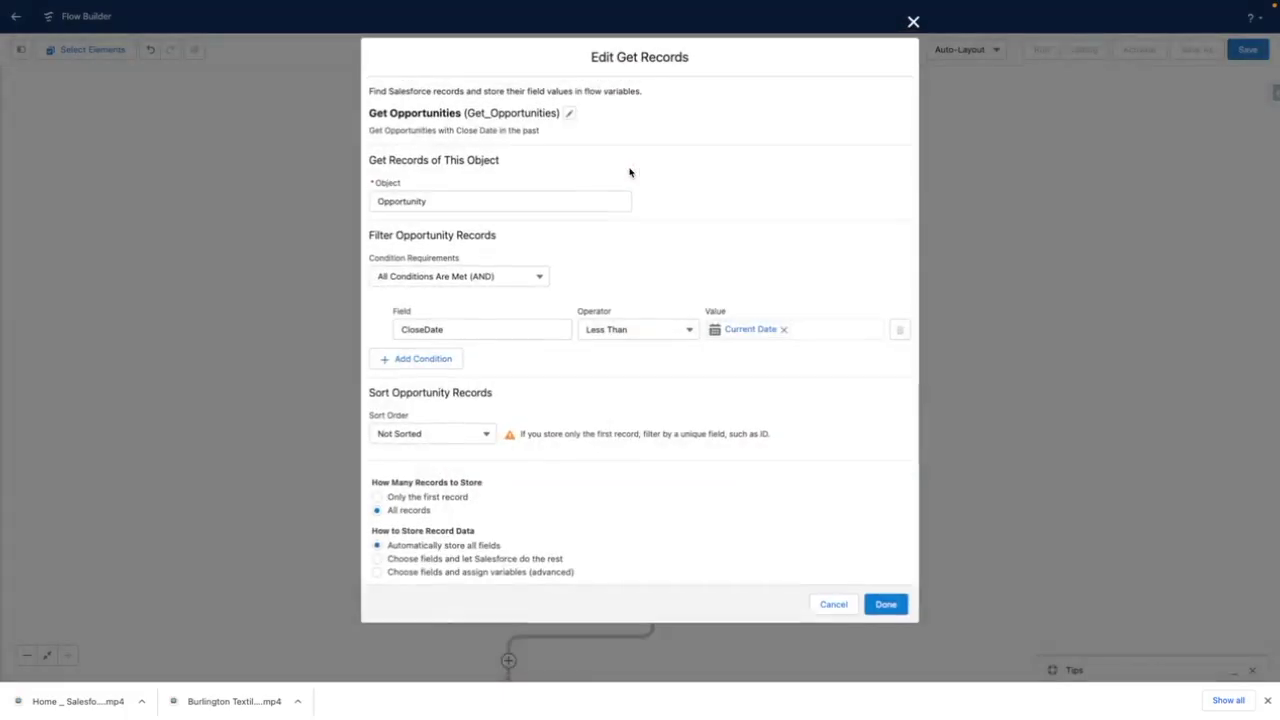
pyautogui.click(423, 358)
pyautogui.click(429, 366)
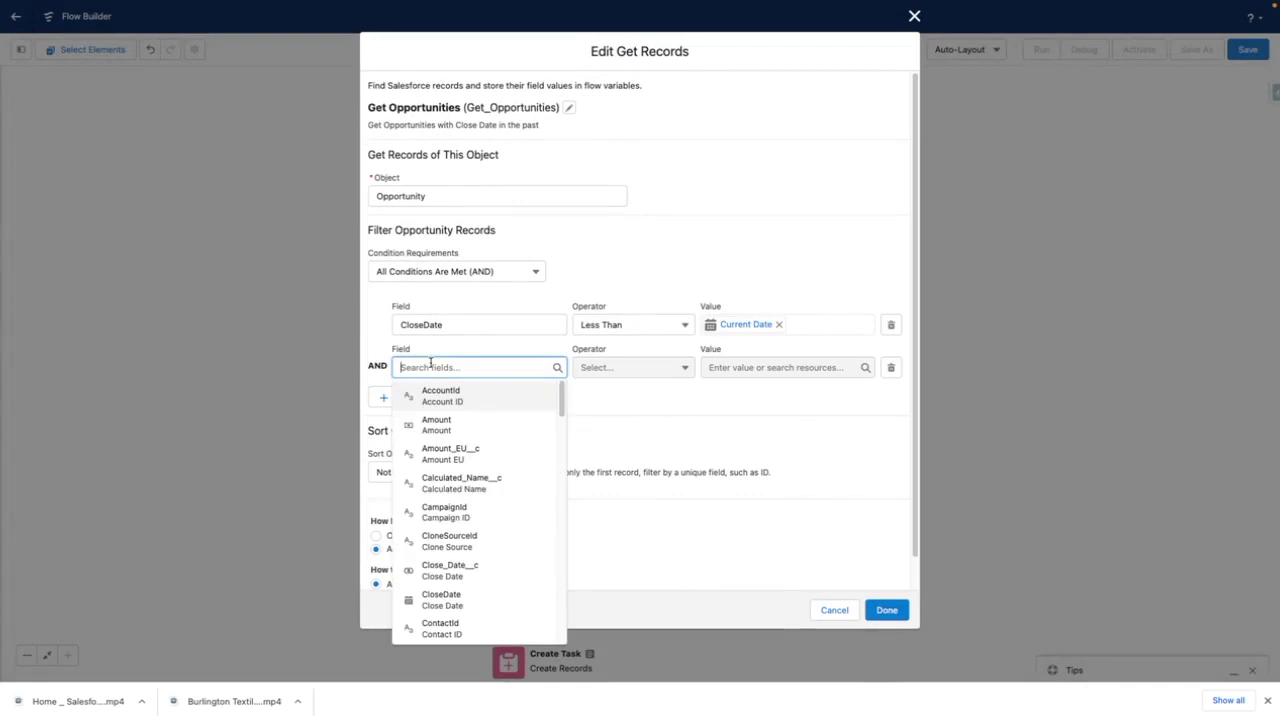
pyautogui.write('rfi')
pyautogui.press('Down')
pyautogui.press('Down')
pyautogui.press('Return')
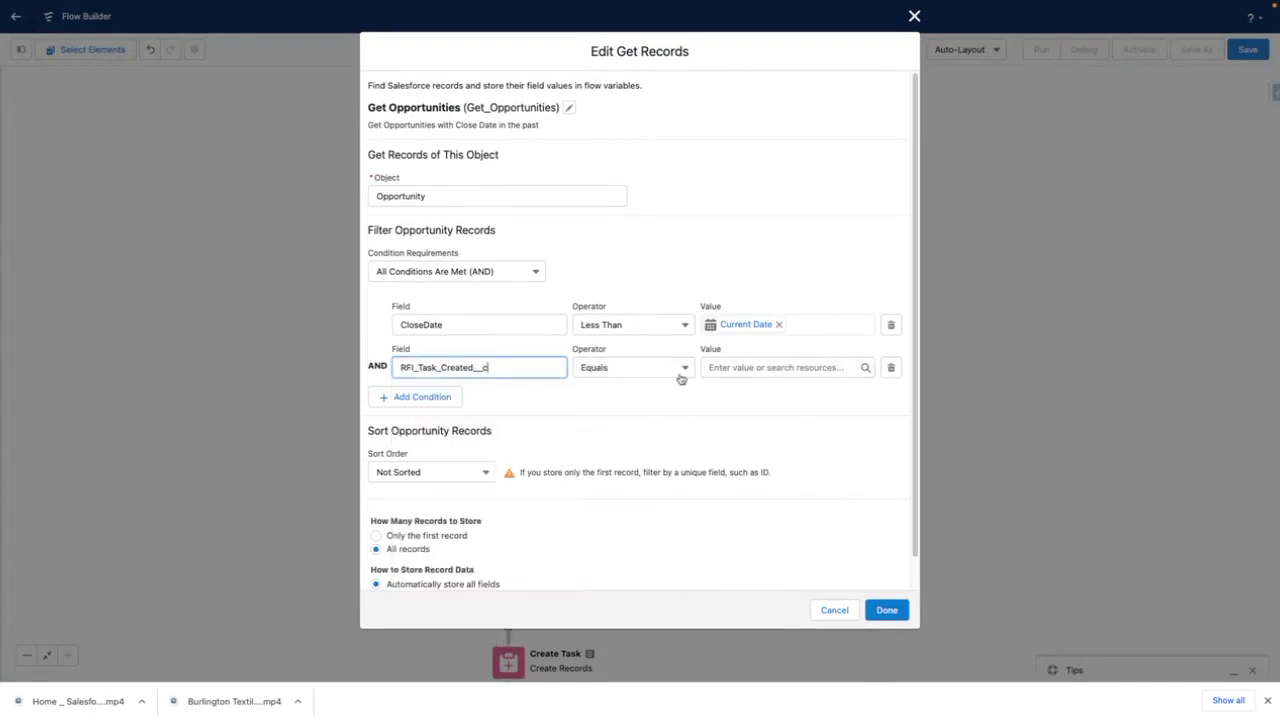
pyautogui.click(721, 364)
pyautogui.write('fal')
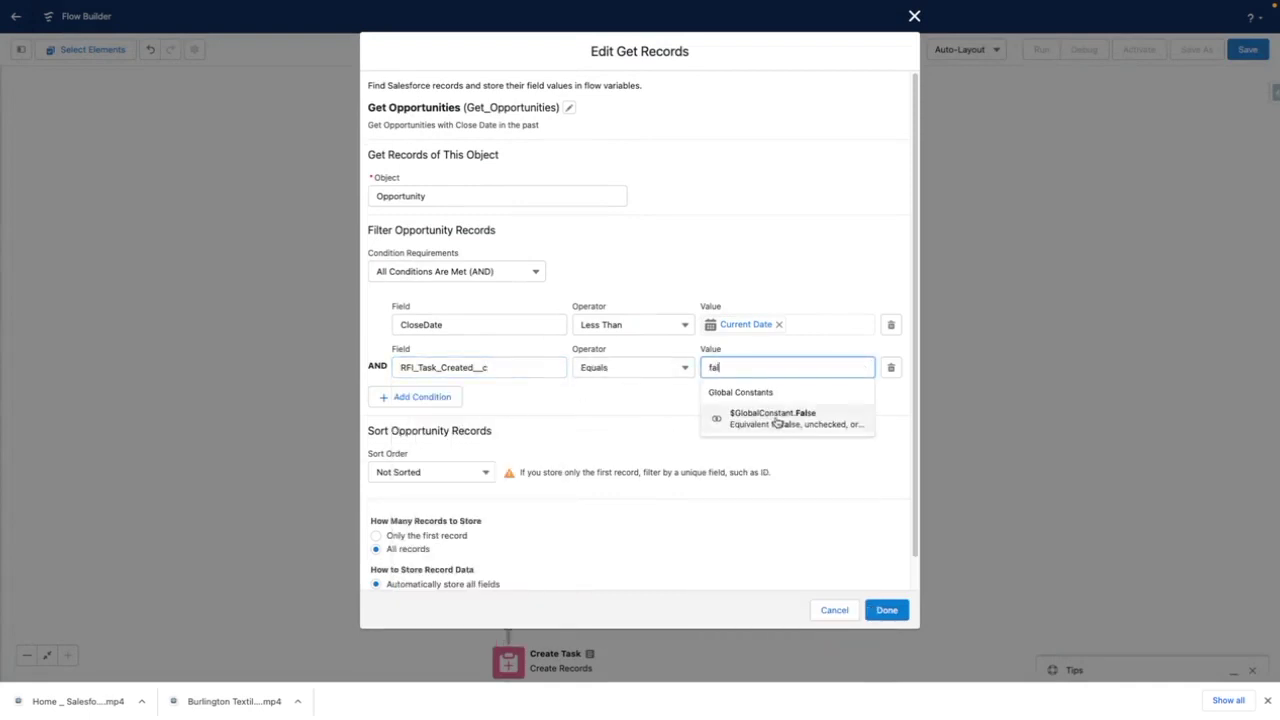
pyautogui.click(772, 418)
pyautogui.click(885, 612)
# - Save the flow as 'Scheduled Flow to Follow Up Opportunities' with a description, then activate it
pyautogui.scroll(-3, 874, 629)
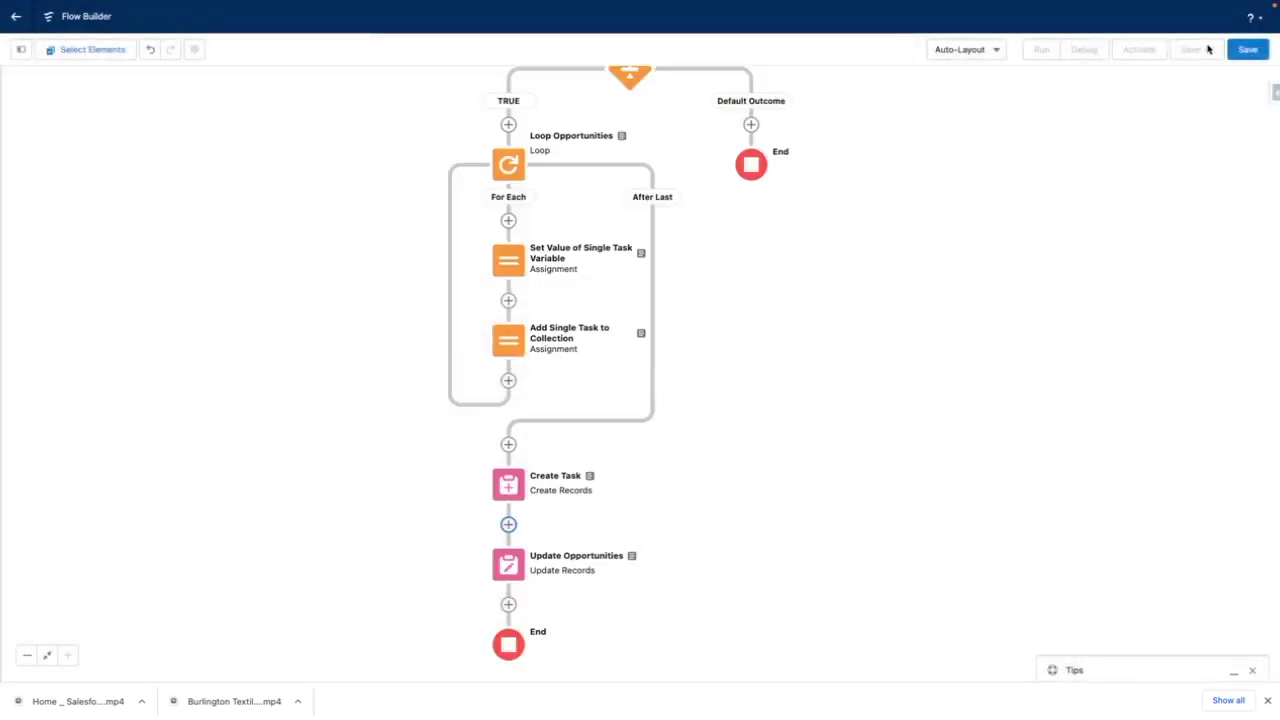
pyautogui.moveTo(1020, 214); pyautogui.dragTo(1014, 319)
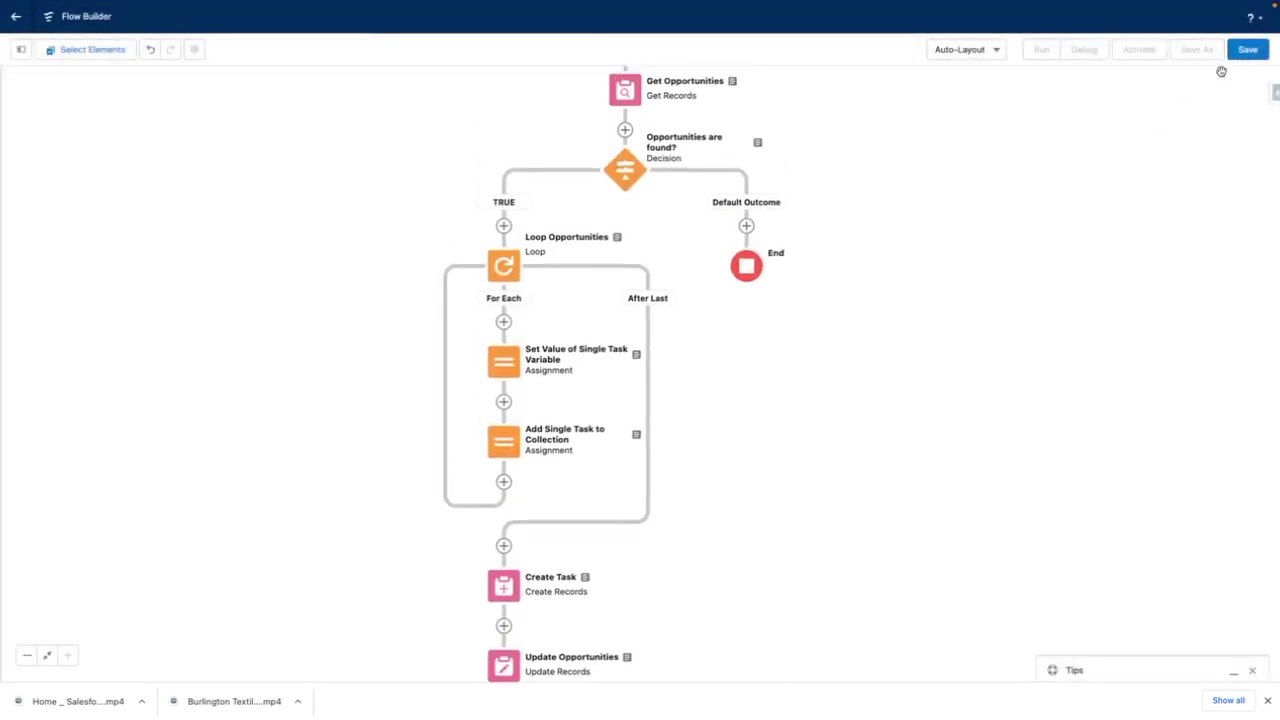
pyautogui.click(1247, 49)
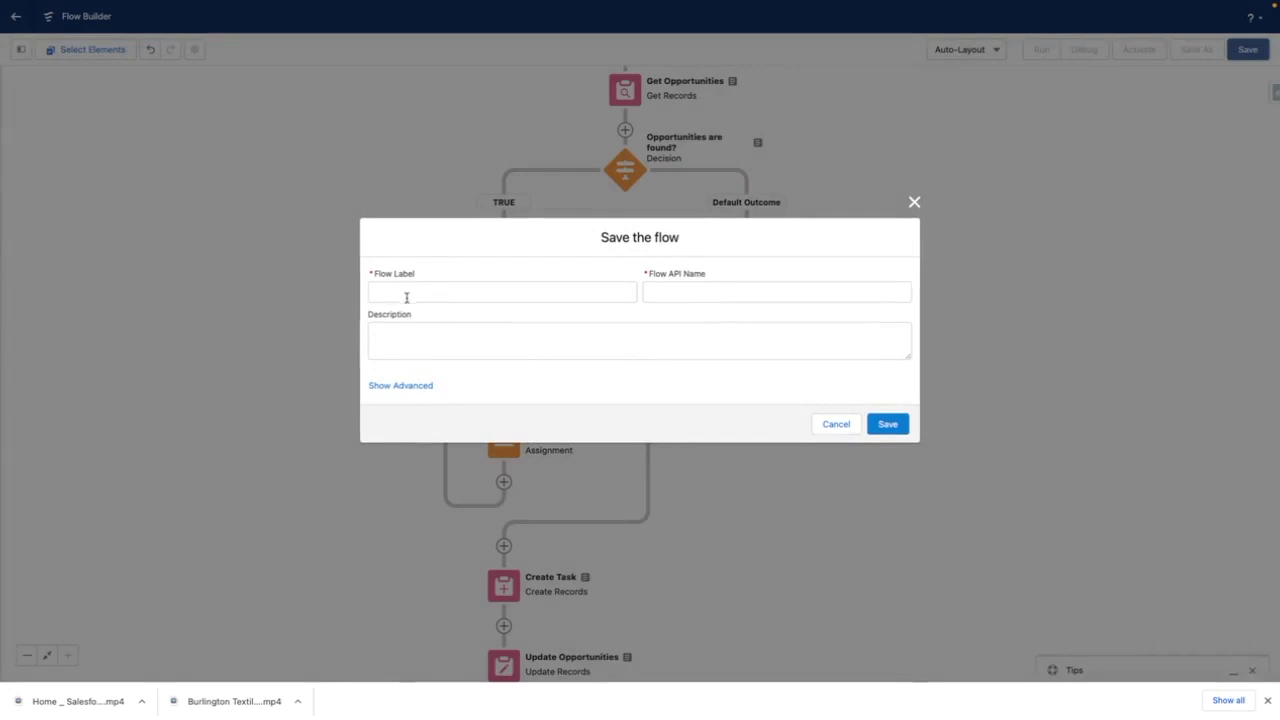
pyautogui.click(406, 297)
pyautogui.write('Scheduled Flow to Follow Up Opportunities')
pyautogui.press('Tab')
pyautogui.press('Tab')
pyautogui.write('Flow that fetches overdue Opportunites and creates a task for the owner')
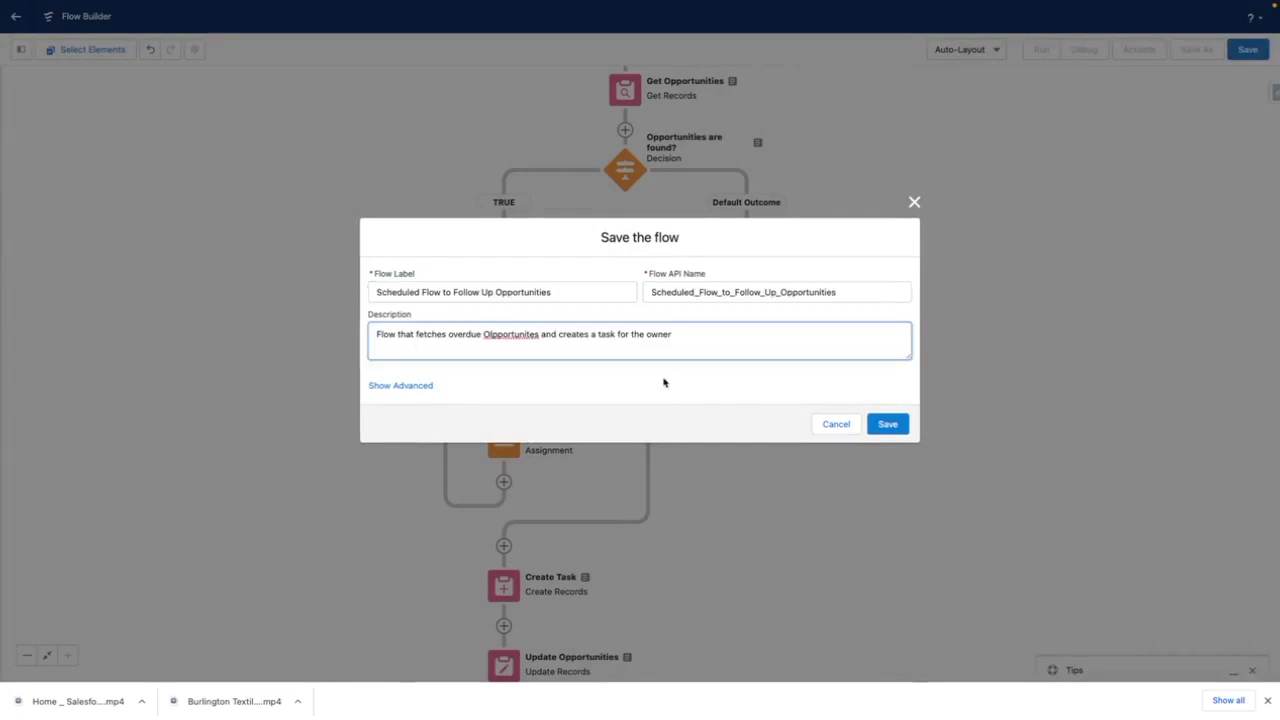
pyautogui.click(887, 424)
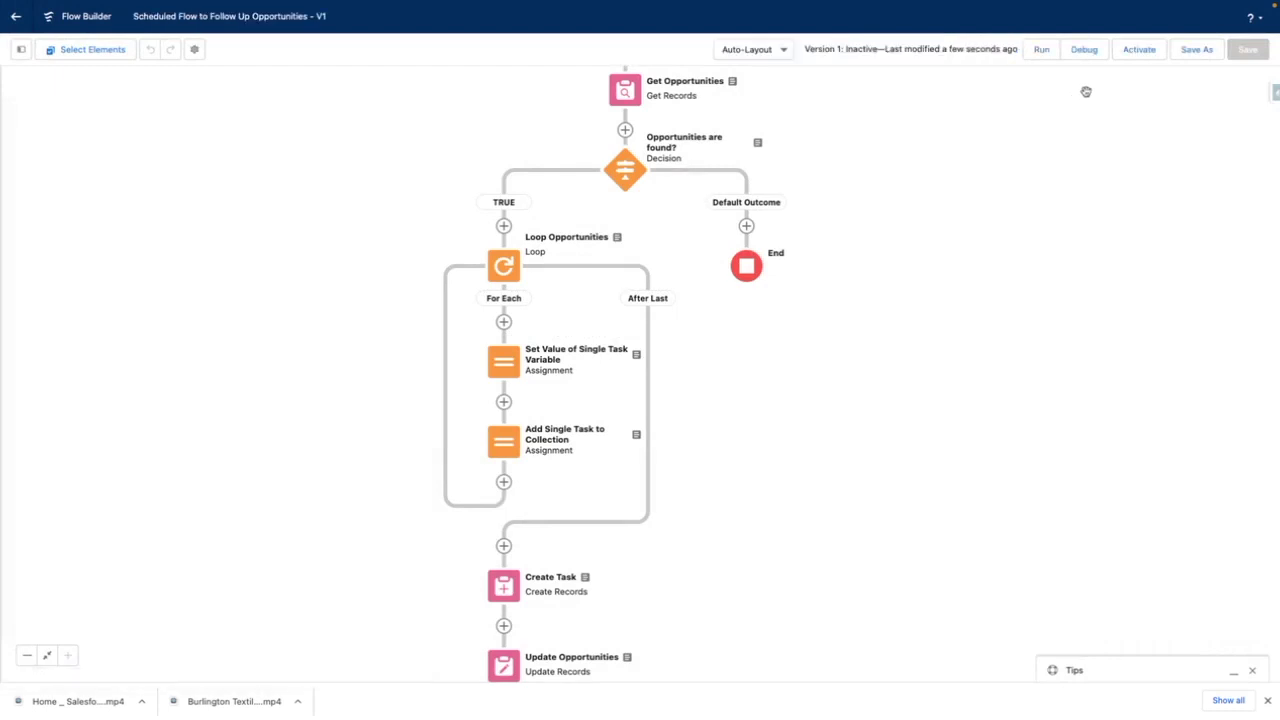
pyautogui.click(1137, 49)
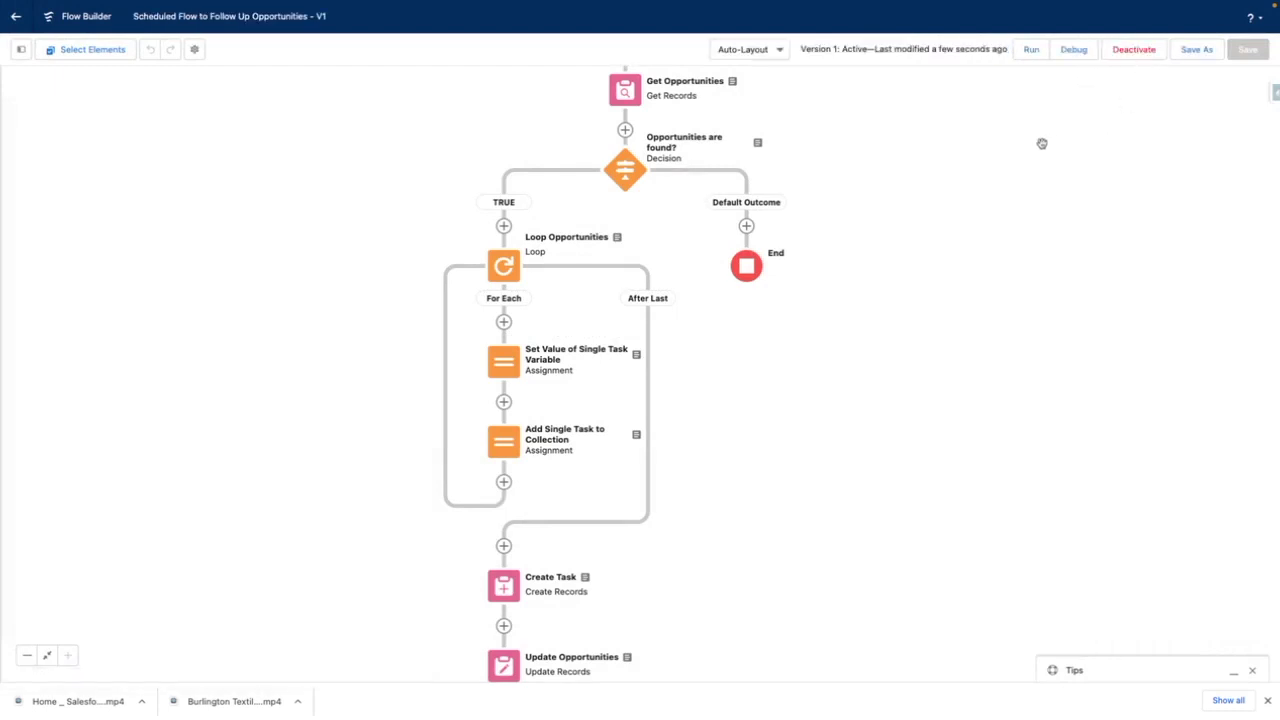
pyautogui.click(1070, 55)
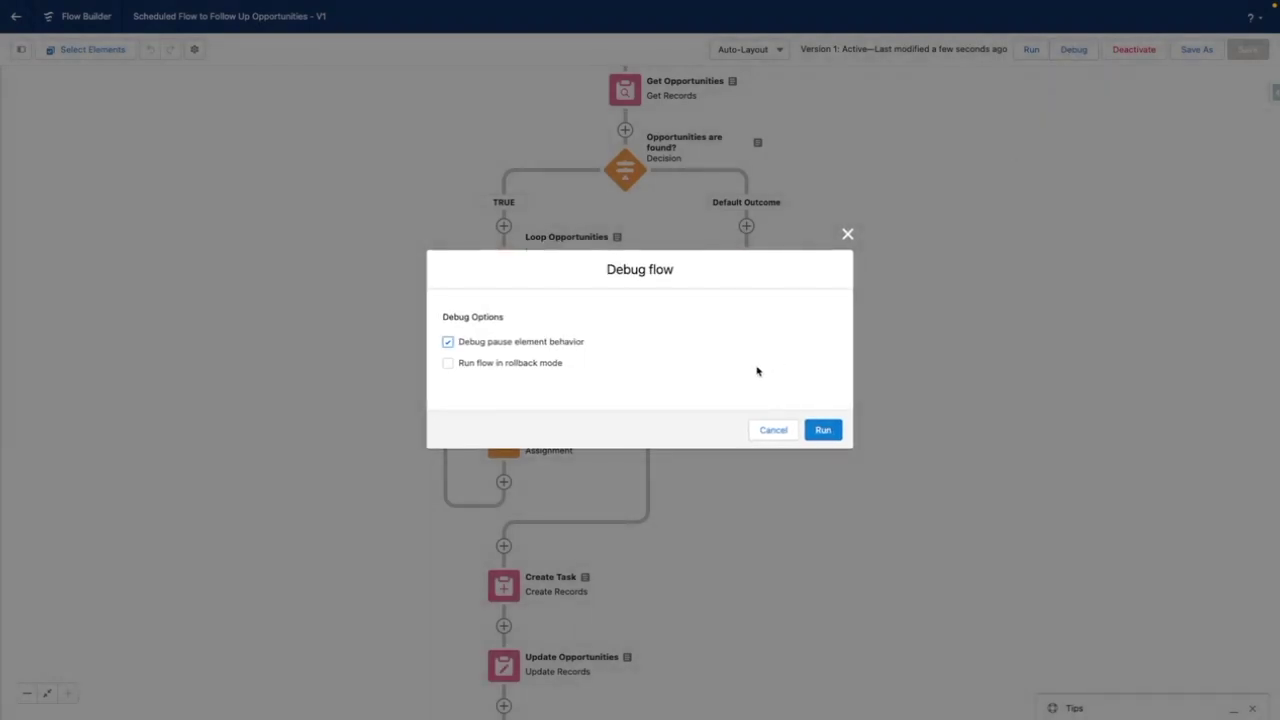
# - Run the debug and inspect the Create Task and Update Opportunities results in Debug Details
pyautogui.click(823, 430)
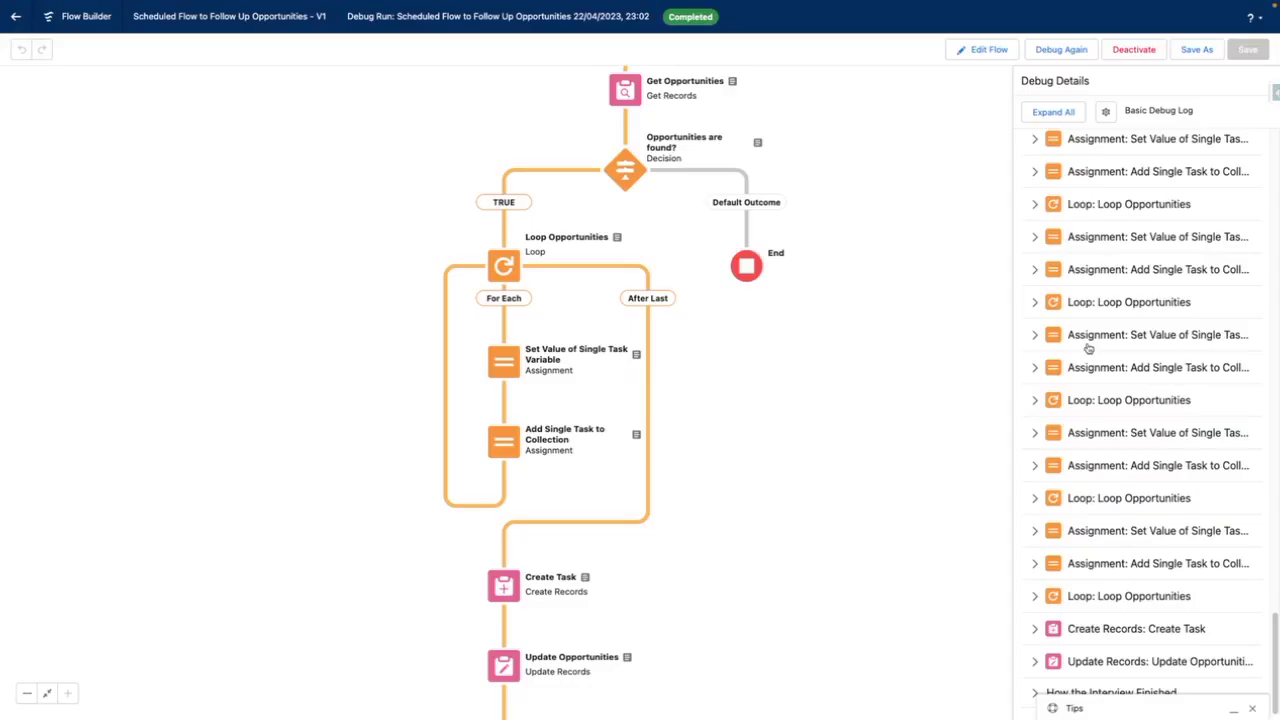
pyautogui.click(1036, 630)
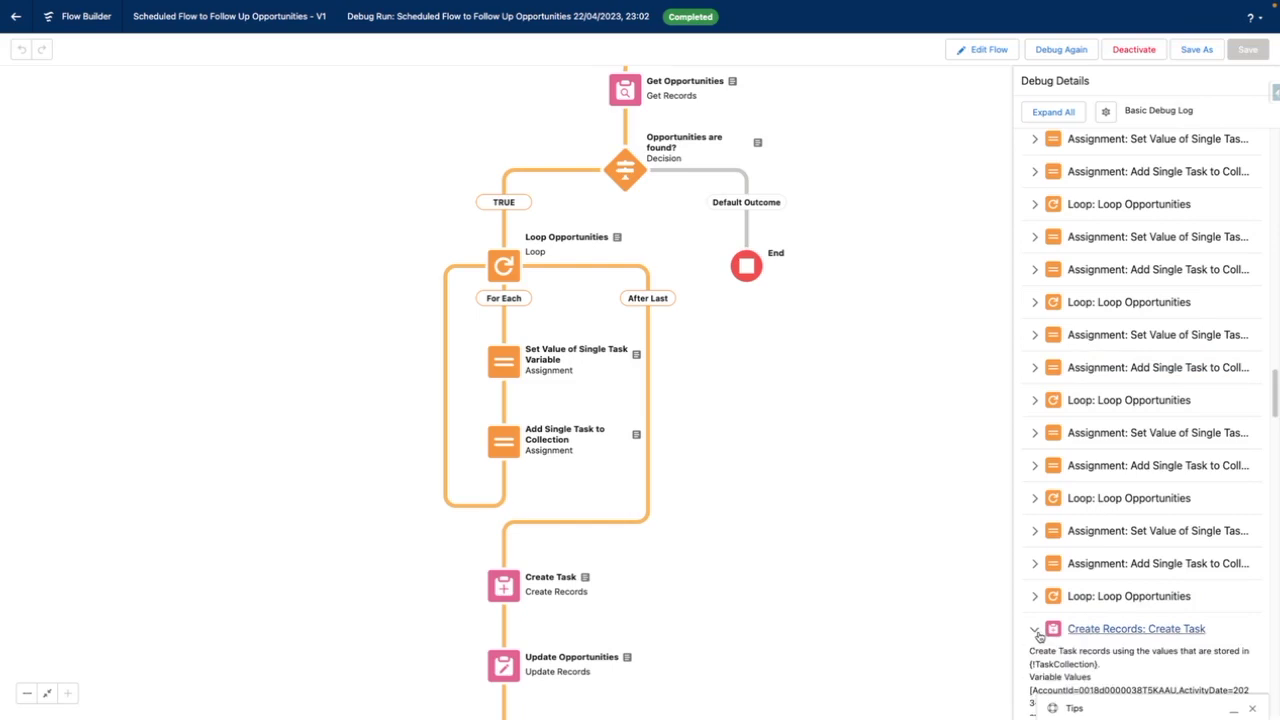
pyautogui.scroll(-3, 1050, 560)
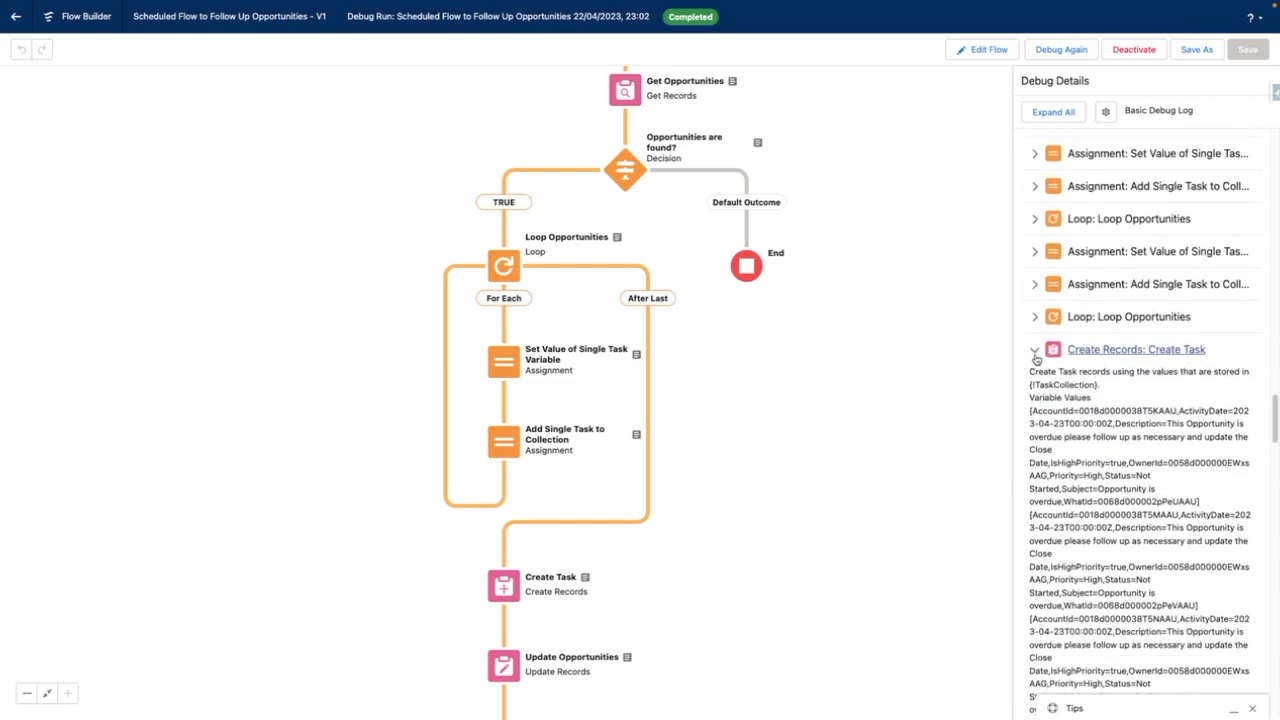
pyautogui.click(1035, 353)
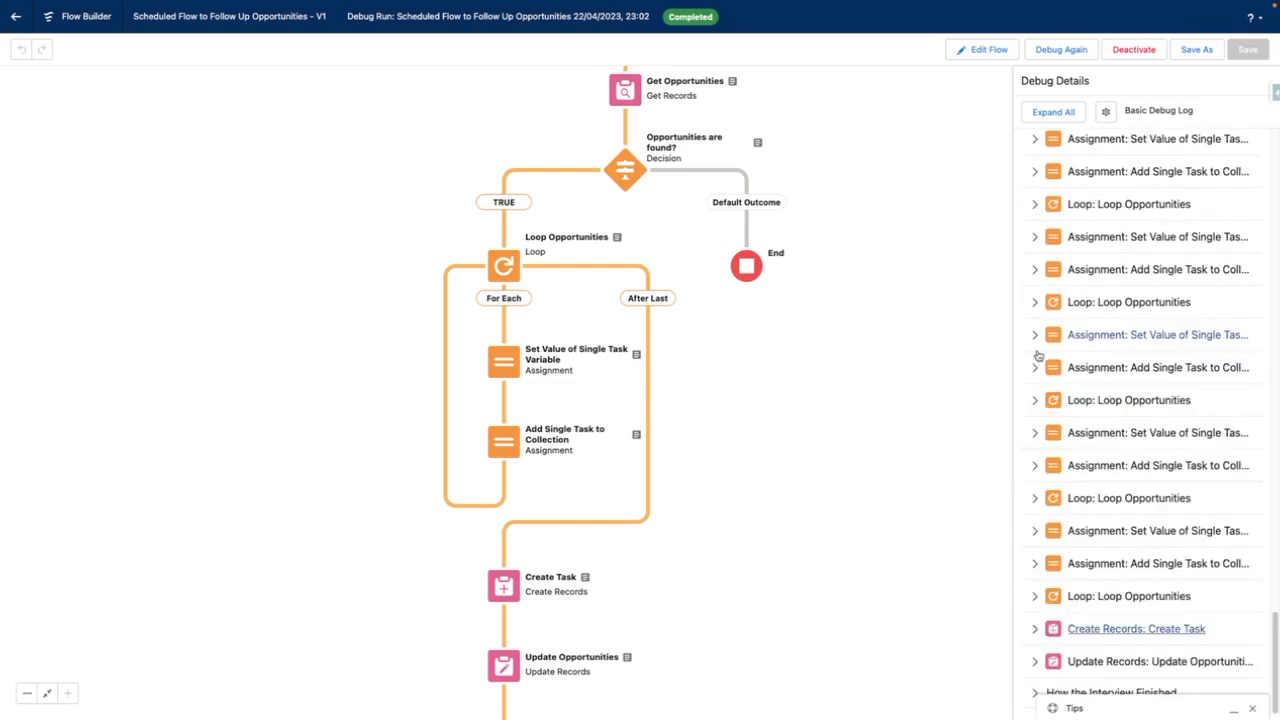
pyautogui.click(1035, 662)
pyautogui.scroll(-1, 1096, 611)
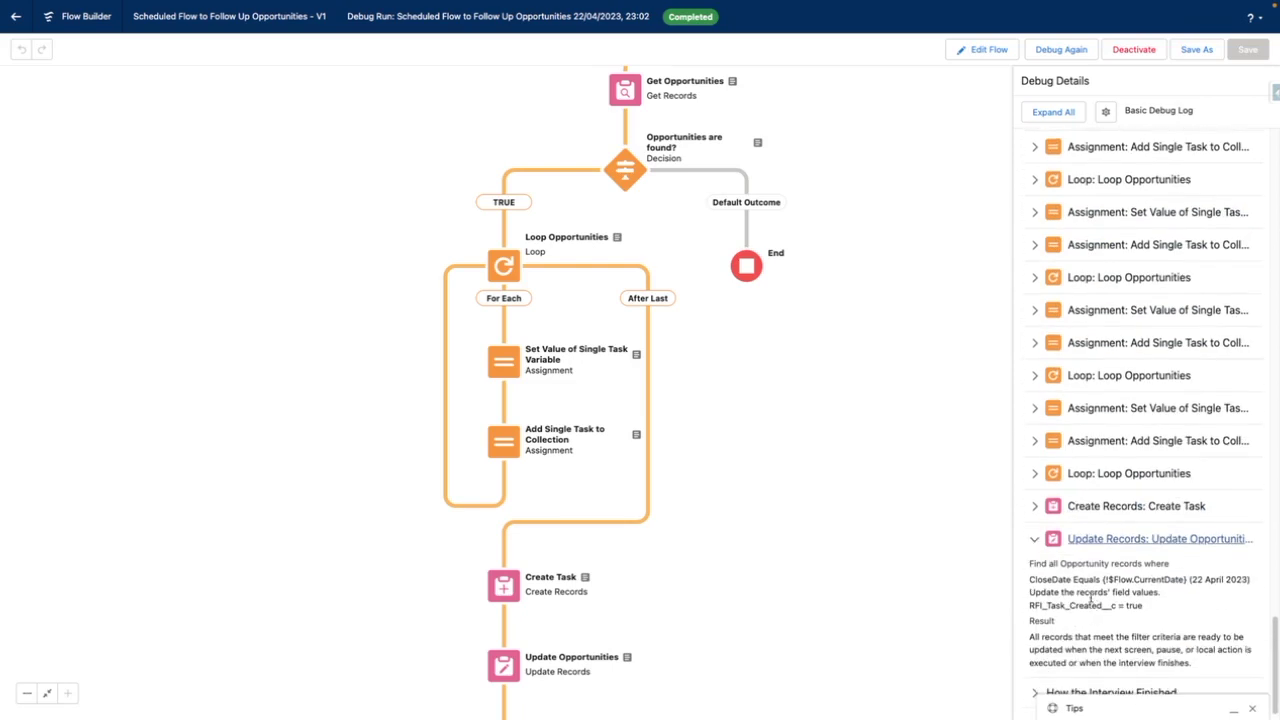